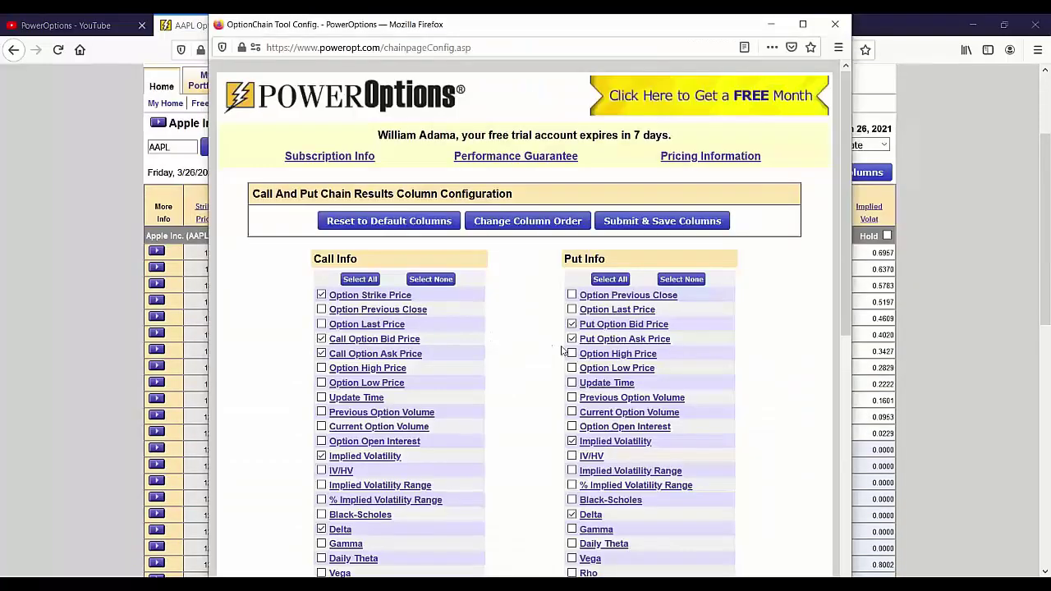
Add the put-side Gamma, Daily Theta, Vega and Rho columns to the AAPL call-and-put chain and save the configuration
{"action": "scroll", "coordinate": [575, 315], "scroll_direction": "down", "scroll_amount": 5}
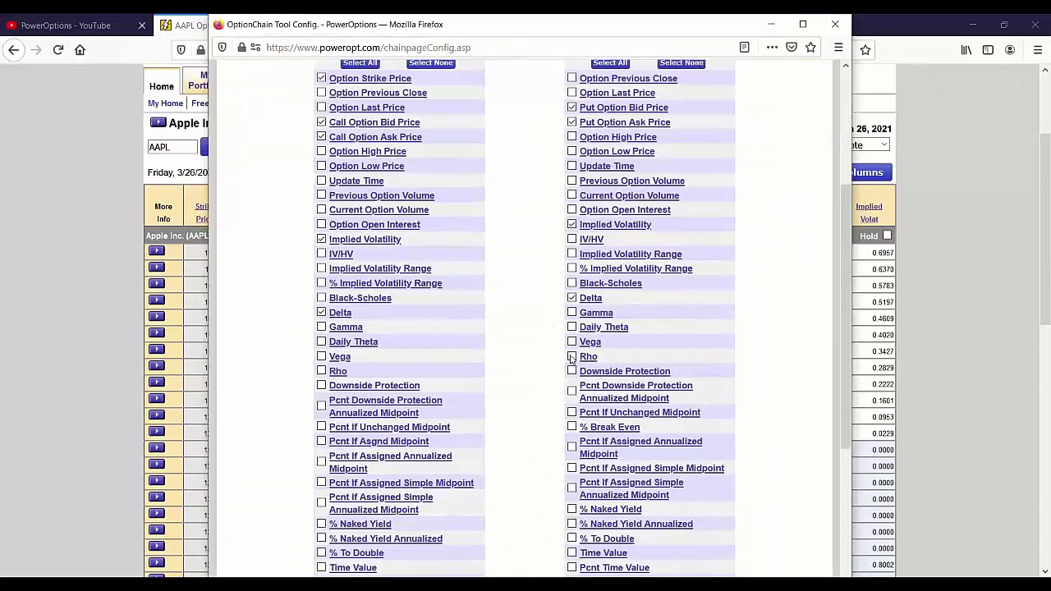
{"action": "left_click", "coordinate": [574, 313]}
{"action": "left_click", "coordinate": [572, 327]}
{"action": "left_click", "coordinate": [573, 341]}
{"action": "left_click", "coordinate": [572, 356]}
{"action": "scroll", "coordinate": [545, 370], "scroll_direction": "down", "scroll_amount": 5}
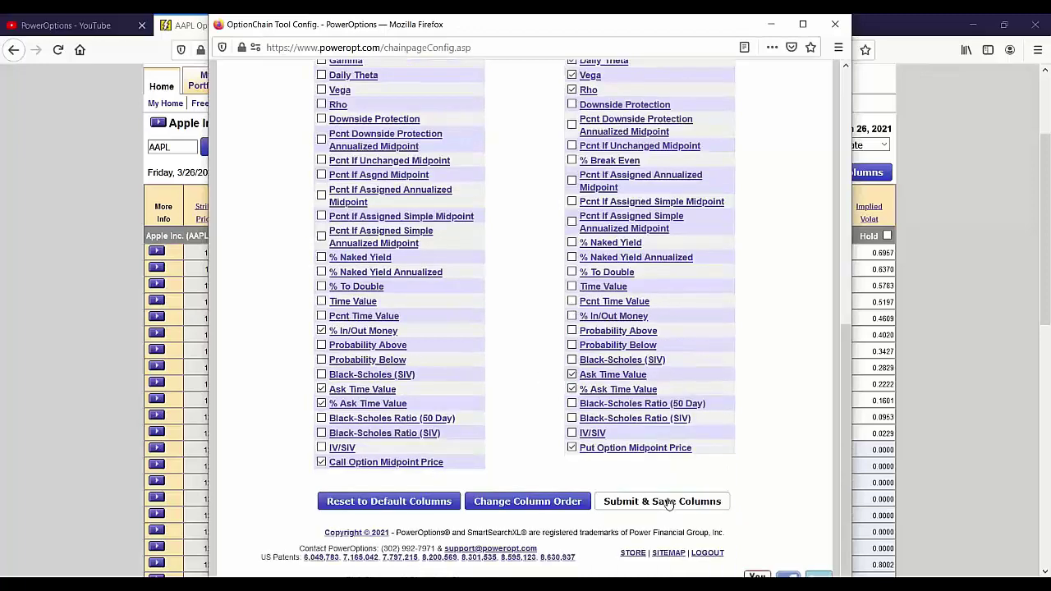
{"action": "left_click", "coordinate": [668, 502]}
{"action": "left_click", "coordinate": [514, 233]}
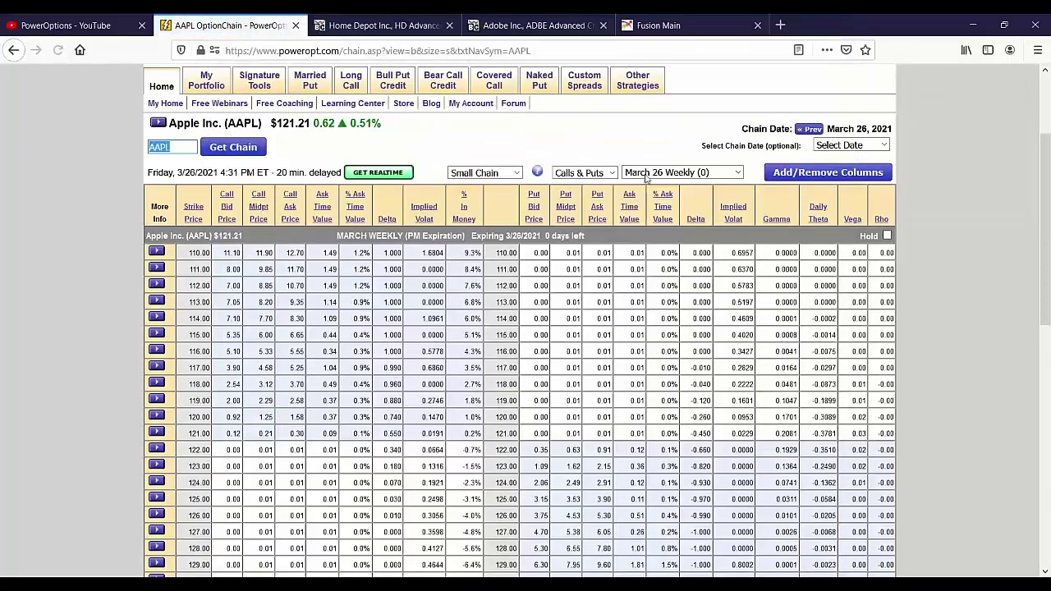
Switch the AAPL option chain to the April 09 Weekly (14) expiration
{"action": "left_click", "coordinate": [646, 174]}
{"action": "left_click", "coordinate": [680, 223]}
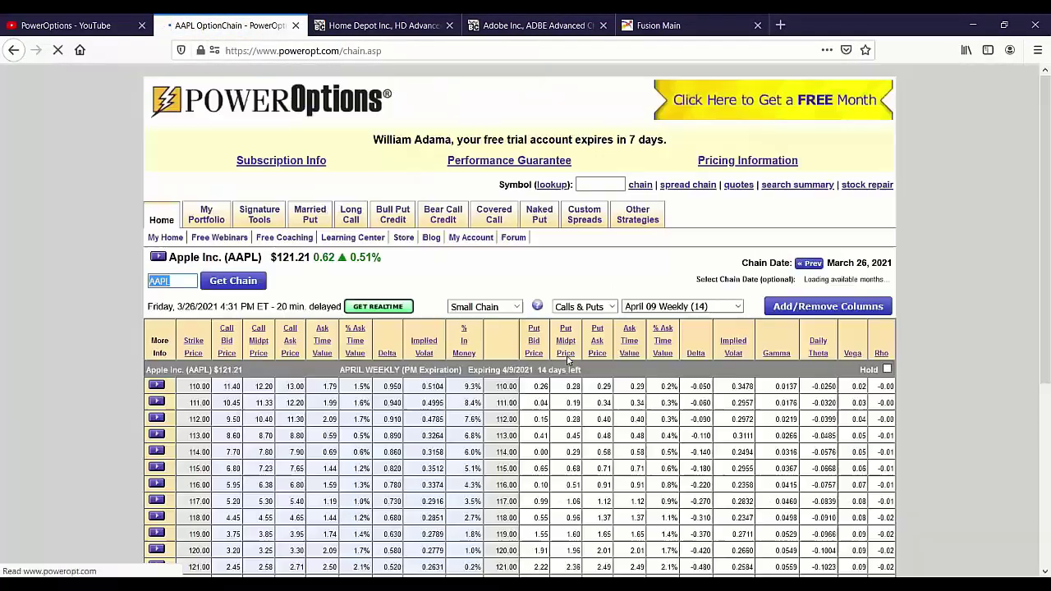
{"action": "scroll", "coordinate": [738, 356], "scroll_direction": "down", "scroll_amount": 5}
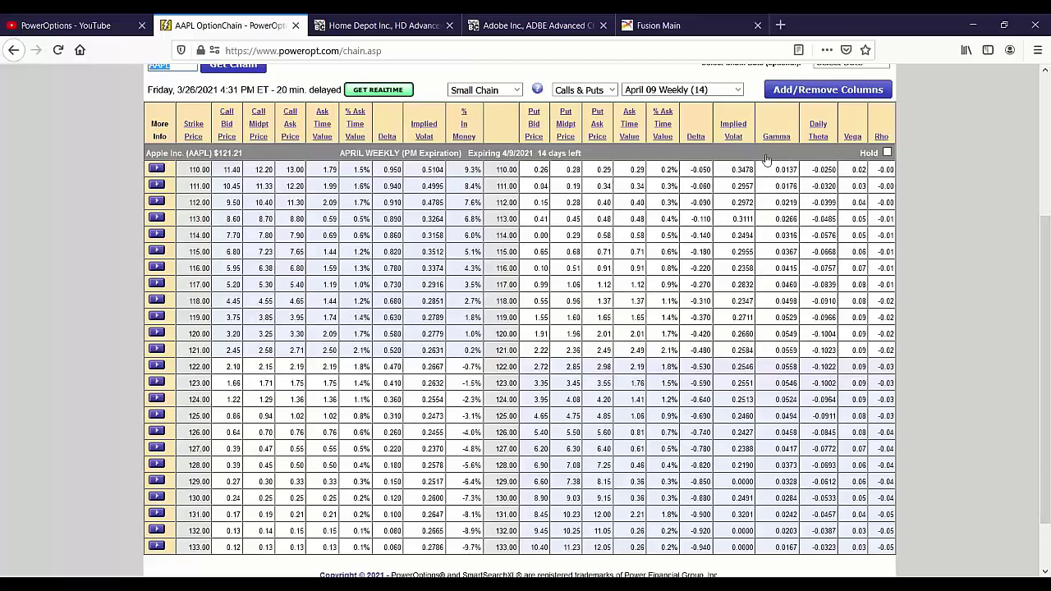
Read the Gamma definition and examine the 121 strike's call delta, option prices, put delta and put gamma
{"action": "mouse_move", "coordinate": [767, 143]}
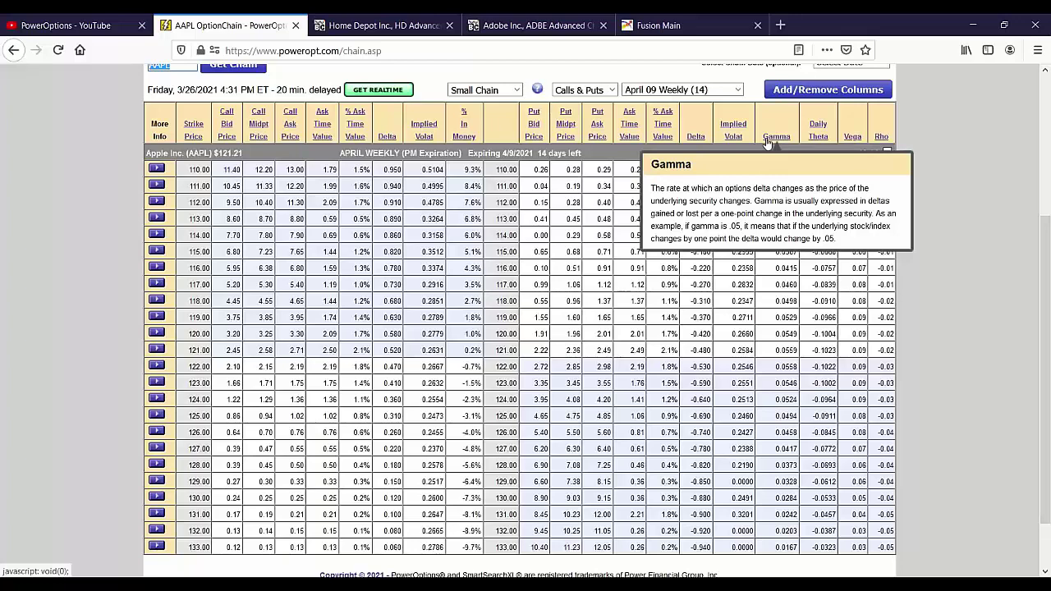
{"action": "double_click", "coordinate": [391, 351]}
{"action": "scroll", "coordinate": [396, 380], "scroll_direction": "up", "scroll_amount": 2}
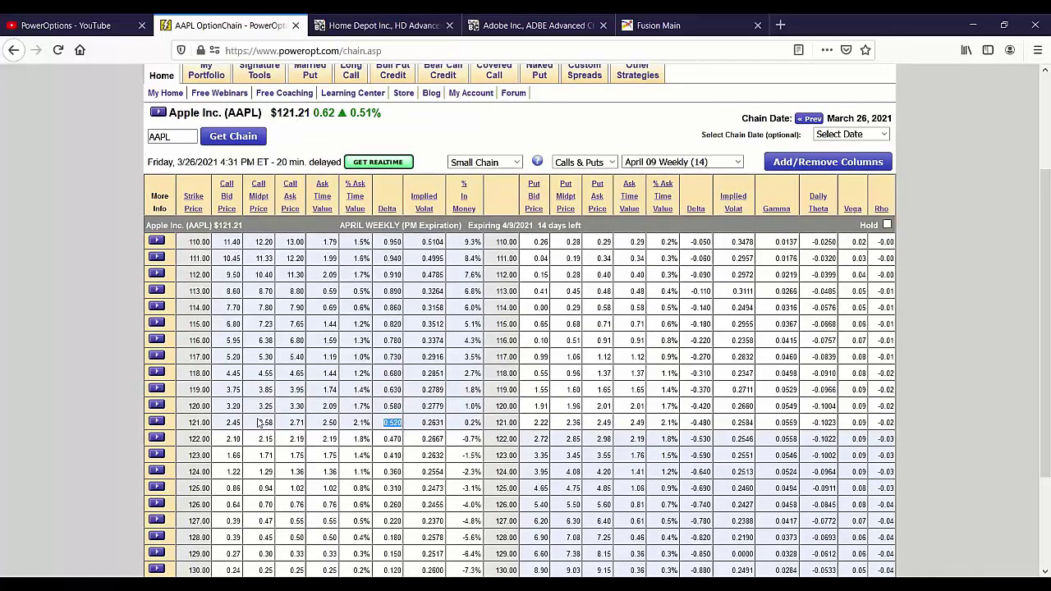
{"action": "left_click_drag", "start_coordinate": [258, 423], "coordinate": [307, 438]}
{"action": "left_click_drag", "start_coordinate": [530, 432], "coordinate": [579, 426]}
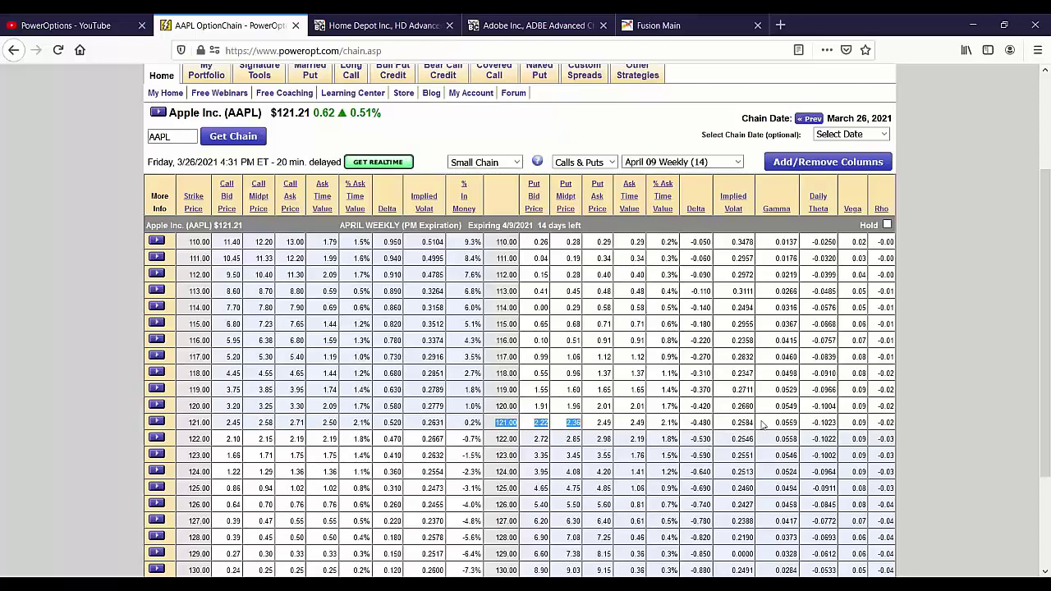
{"action": "double_click", "coordinate": [708, 422]}
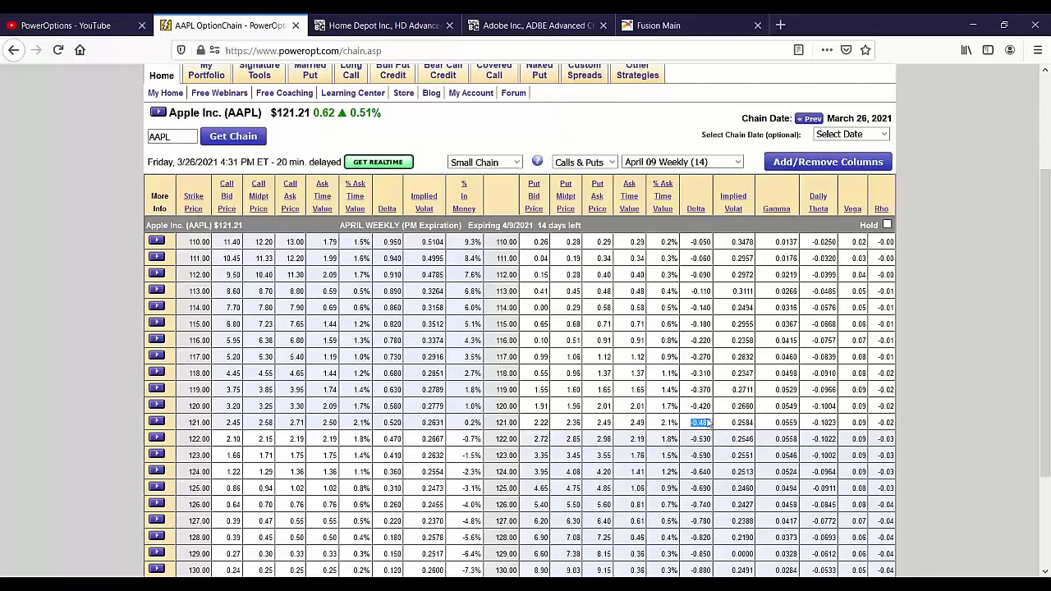
{"action": "left_click", "coordinate": [773, 427]}
{"action": "left_click_drag", "start_coordinate": [773, 427], "coordinate": [798, 427]}
Limit the AAPL option chain to Calls Only
{"action": "left_click", "coordinate": [605, 167]}
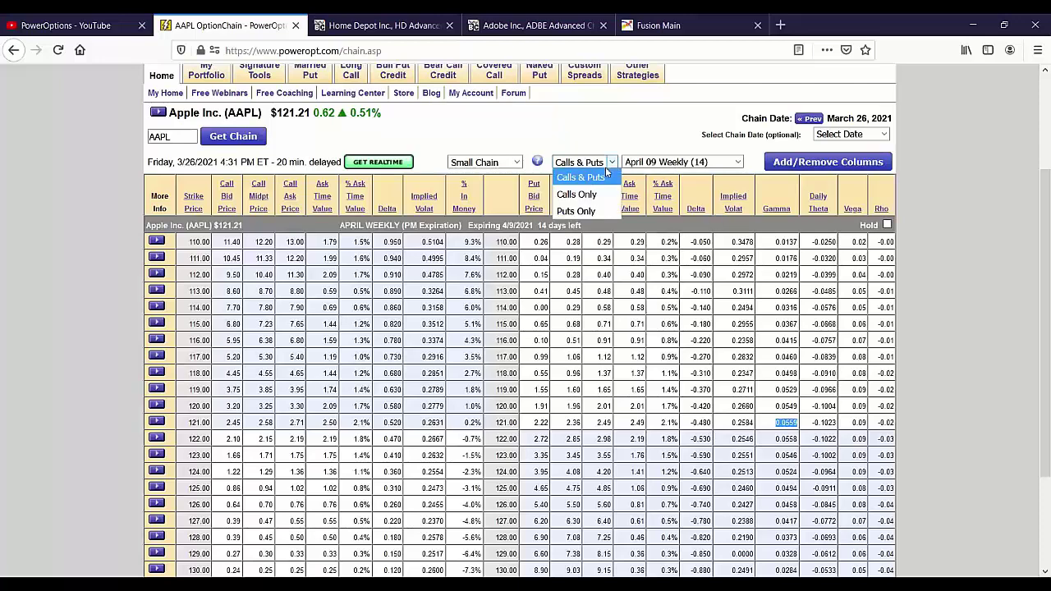
{"action": "left_click", "coordinate": [599, 194]}
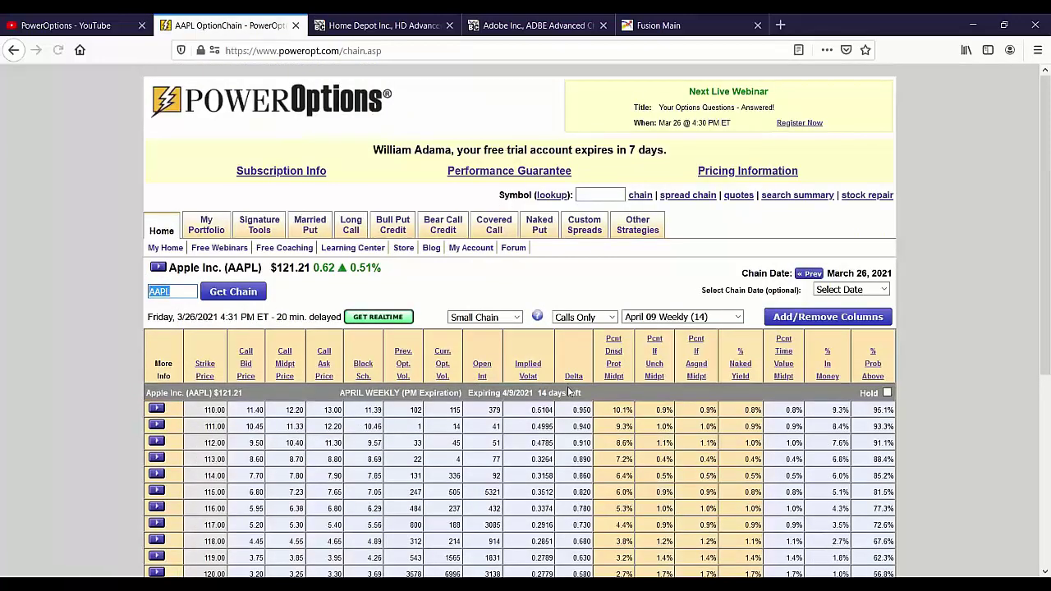
{"action": "scroll", "coordinate": [653, 271], "scroll_direction": "down", "scroll_amount": 2}
Select Gamma, Daily Theta, Vega and Rho as additional columns in the call chain's column configuration
{"action": "left_click", "coordinate": [773, 248]}
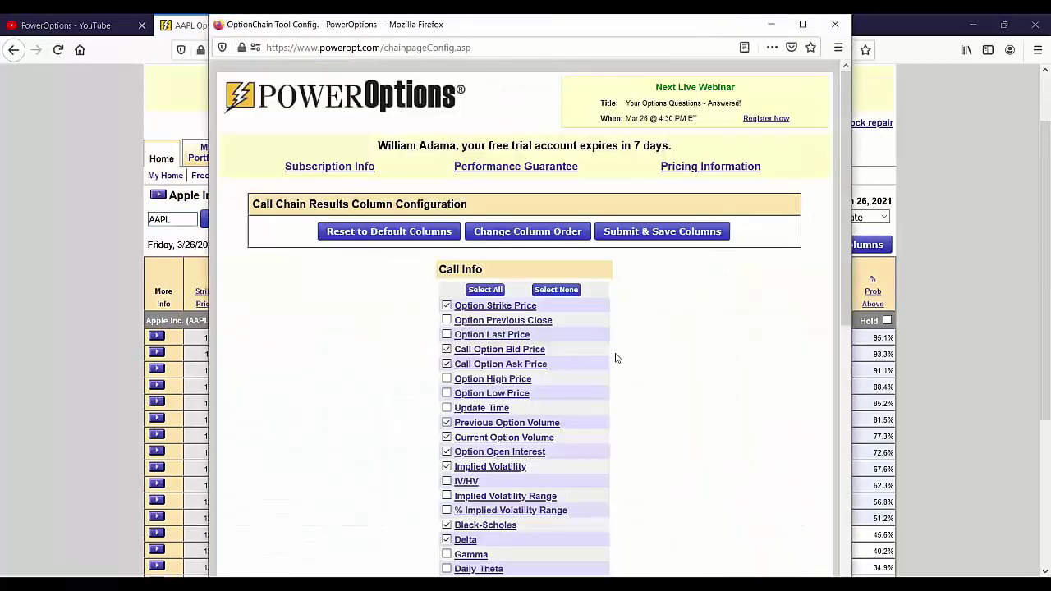
{"action": "scroll", "coordinate": [493, 374], "scroll_direction": "down", "scroll_amount": 3}
{"action": "scroll", "coordinate": [493, 374], "scroll_direction": "down", "scroll_amount": 2}
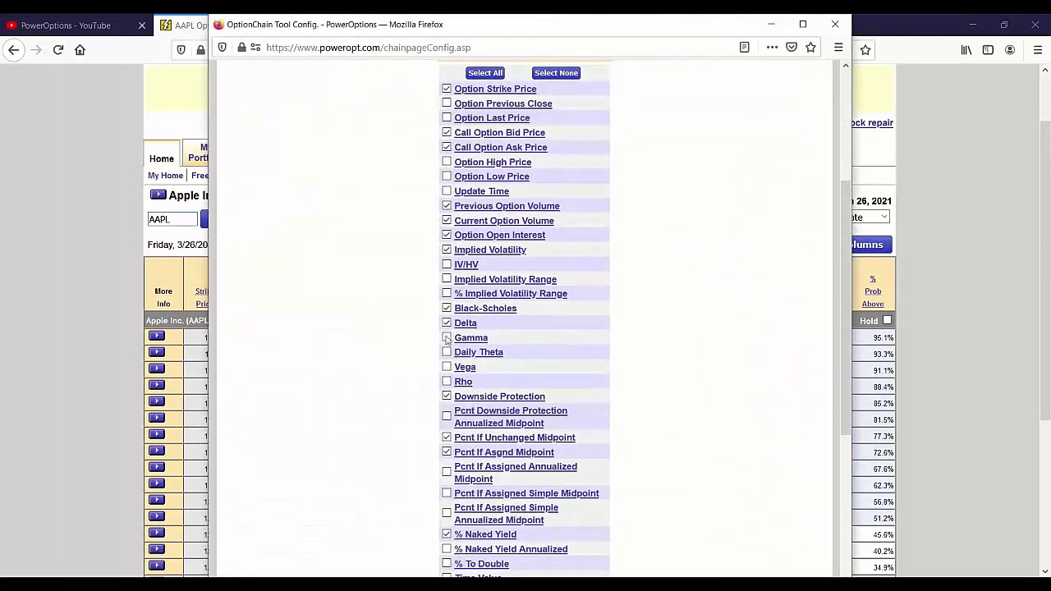
{"action": "left_click", "coordinate": [446, 338]}
{"action": "left_click", "coordinate": [447, 352]}
{"action": "left_click", "coordinate": [447, 367]}
{"action": "left_click", "coordinate": [446, 382]}
{"action": "scroll", "coordinate": [645, 404], "scroll_direction": "down", "scroll_amount": 5}
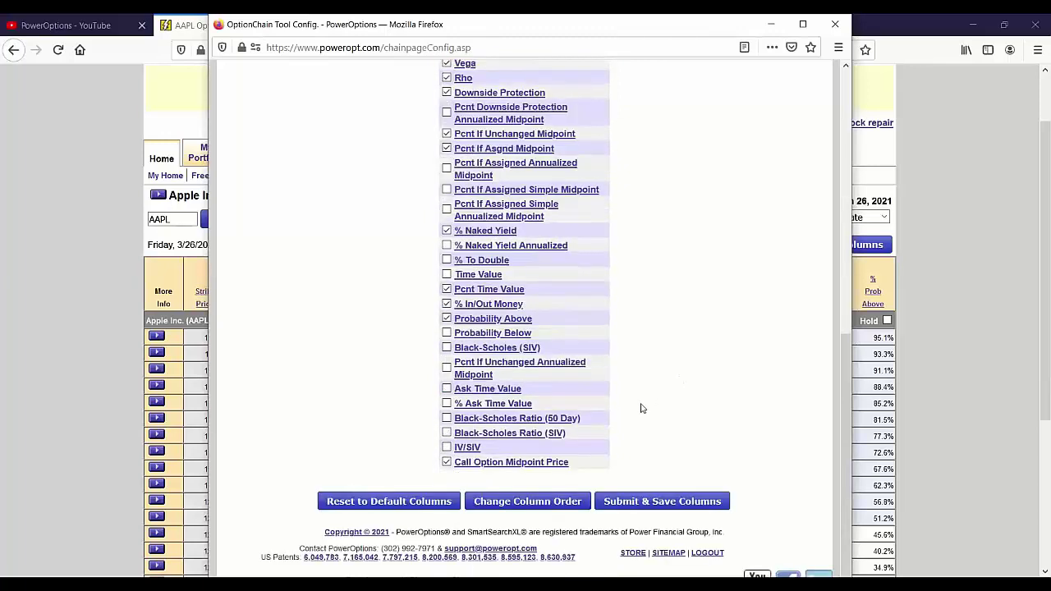
Open the column ordering for the call chain and move Gamma directly below Delta
{"action": "left_click", "coordinate": [573, 502]}
{"action": "scroll", "coordinate": [561, 369], "scroll_direction": "down", "scroll_amount": 2}
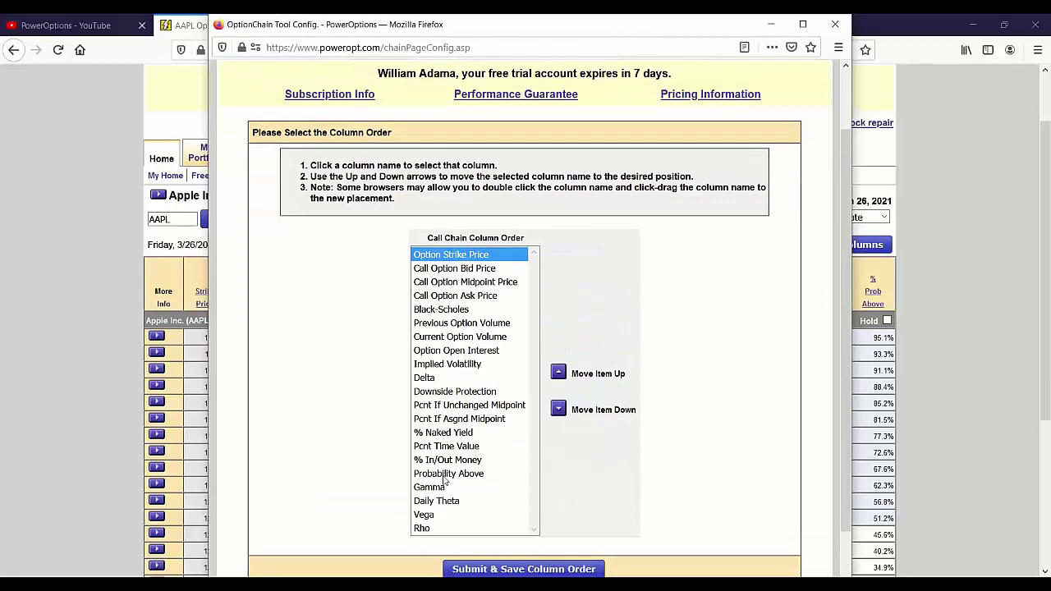
{"action": "left_click", "coordinate": [429, 487]}
{"action": "left_click", "coordinate": [560, 373]}
{"action": "left_click", "coordinate": [559, 373]}
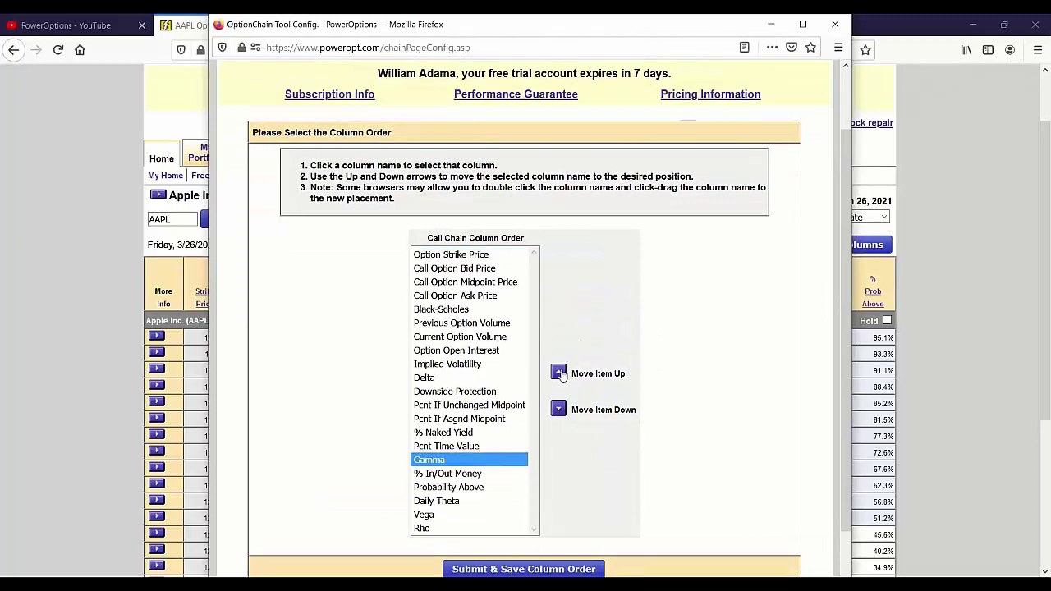
{"action": "left_click", "coordinate": [559, 373]}
{"action": "left_click", "coordinate": [559, 373]}
{"action": "left_click", "coordinate": [560, 373]}
{"action": "left_click", "coordinate": [560, 373]}
{"action": "left_click", "coordinate": [559, 373]}
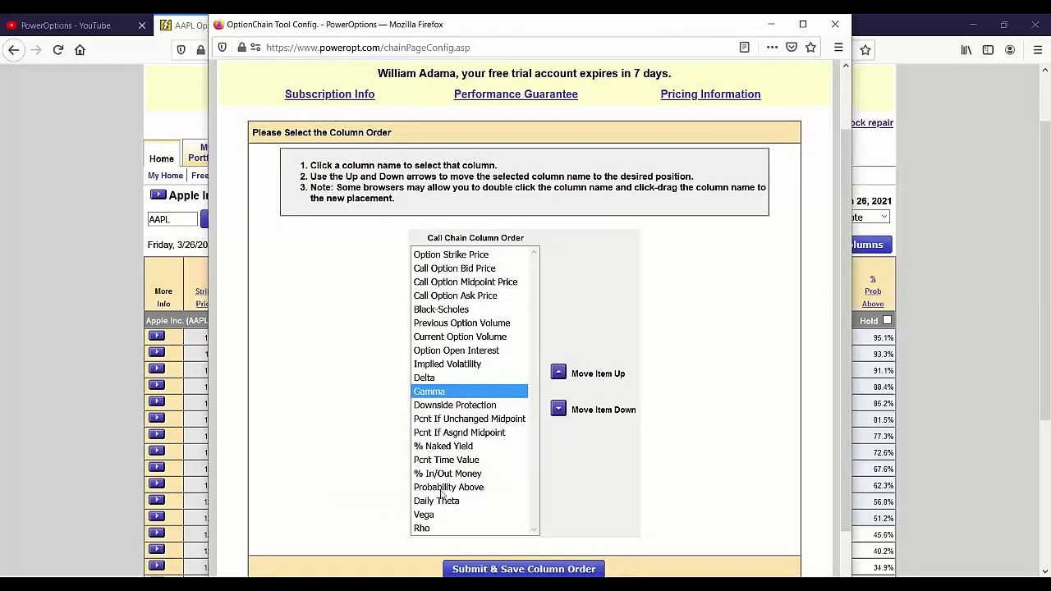
Move Daily Theta directly below Gamma in the call chain column order
{"action": "left_click", "coordinate": [428, 504]}
{"action": "left_click", "coordinate": [564, 373]}
{"action": "left_click", "coordinate": [564, 373]}
{"action": "left_click", "coordinate": [563, 373]}
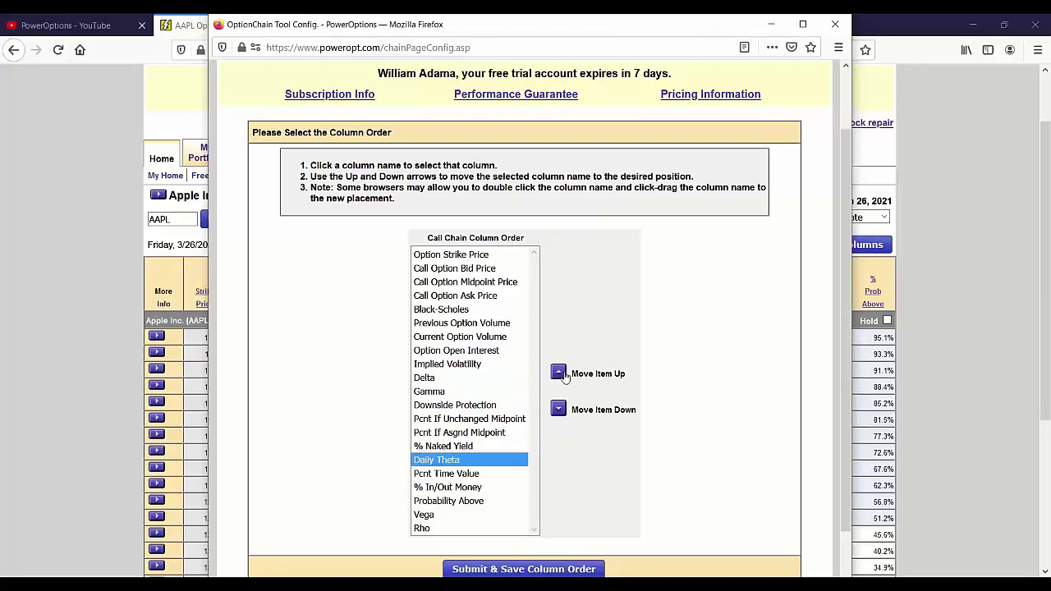
{"action": "left_click", "coordinate": [564, 374]}
{"action": "left_click", "coordinate": [564, 373]}
{"action": "left_click", "coordinate": [563, 373]}
{"action": "left_click", "coordinate": [563, 373]}
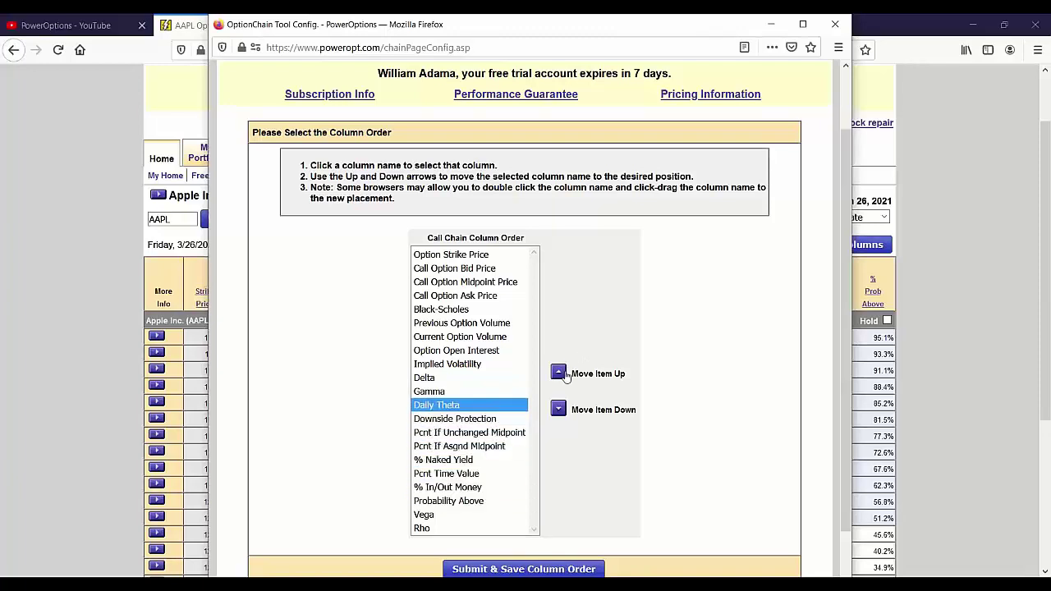
Save the new column order and return to the reloaded AAPL call chain
{"action": "left_click", "coordinate": [486, 569]}
{"action": "left_click", "coordinate": [563, 240]}
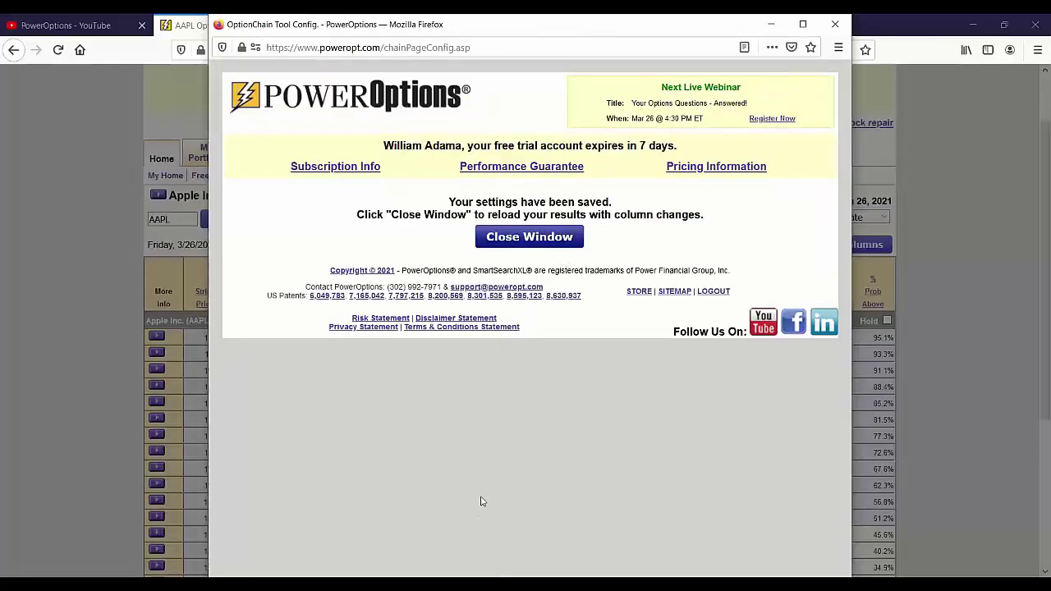
{"action": "left_click", "coordinate": [836, 23]}
{"action": "scroll", "coordinate": [649, 379], "scroll_direction": "down", "scroll_amount": 3}
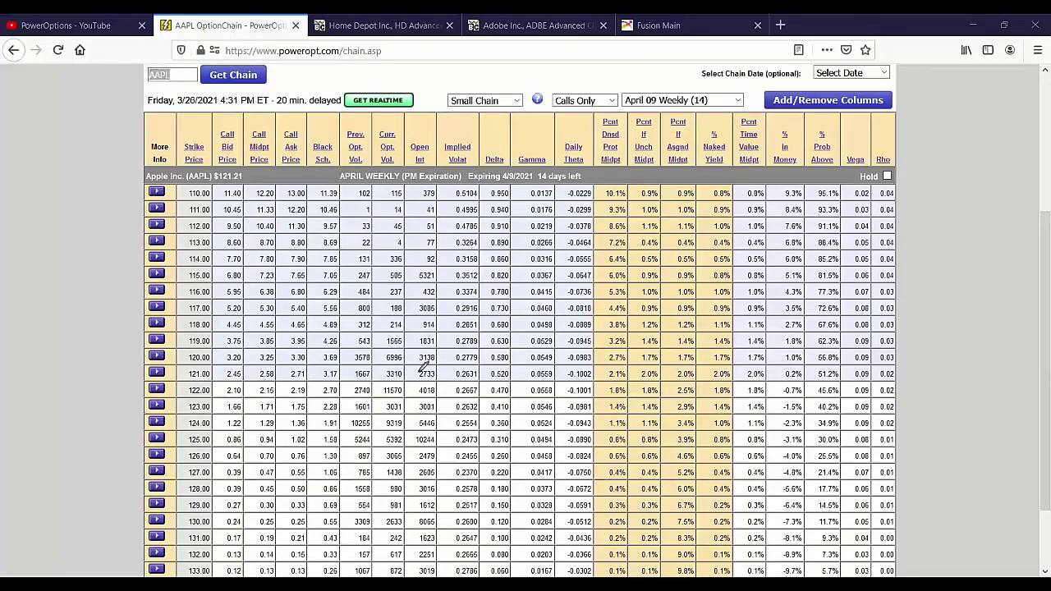
Circle the 121 call's delta and gamma and handwrite the stock price 122.21 beside the chain
{"action": "mouse_move", "coordinate": [509, 366]}
{"action": "left_mouse_down"}
{"action": "mouse_move", "coordinate": [482, 373]}
{"action": "mouse_move", "coordinate": [571, 376]}
{"action": "mouse_move", "coordinate": [546, 365]}
{"action": "left_mouse_up"}
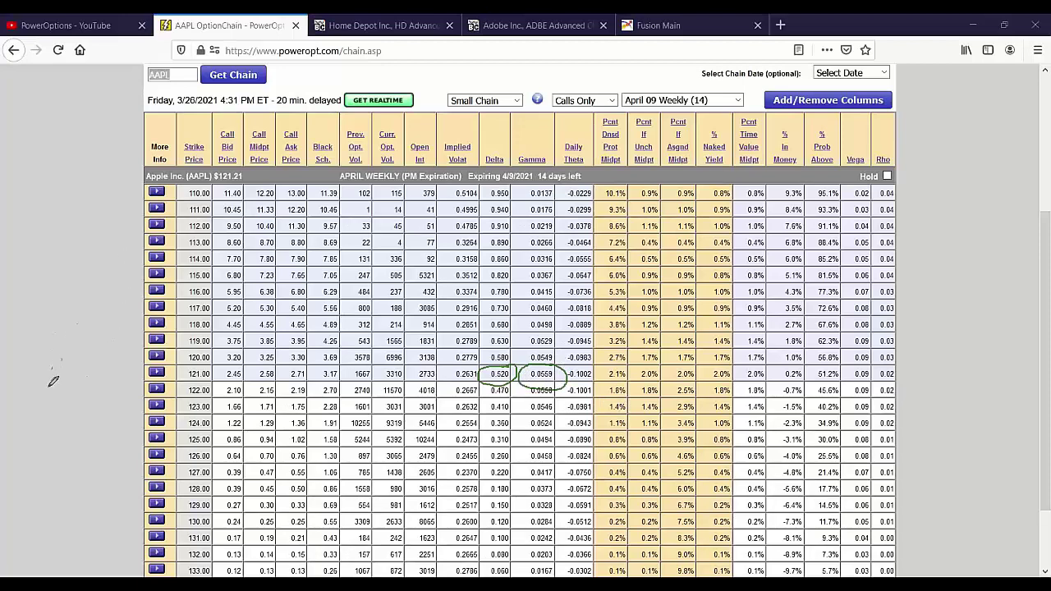
{"action": "mouse_move", "coordinate": [48, 394]}
{"action": "left_mouse_down"}
{"action": "mouse_move", "coordinate": [50, 415]}
{"action": "mouse_move", "coordinate": [71, 394]}
{"action": "mouse_move", "coordinate": [84, 406]}
{"action": "mouse_move", "coordinate": [85, 388]}
{"action": "mouse_move", "coordinate": [91, 416]}
{"action": "mouse_move", "coordinate": [112, 393]}
{"action": "mouse_move", "coordinate": [117, 415]}
{"action": "mouse_move", "coordinate": [135, 419]}
{"action": "left_mouse_up"}
{"action": "left_click", "coordinate": [97, 415]}
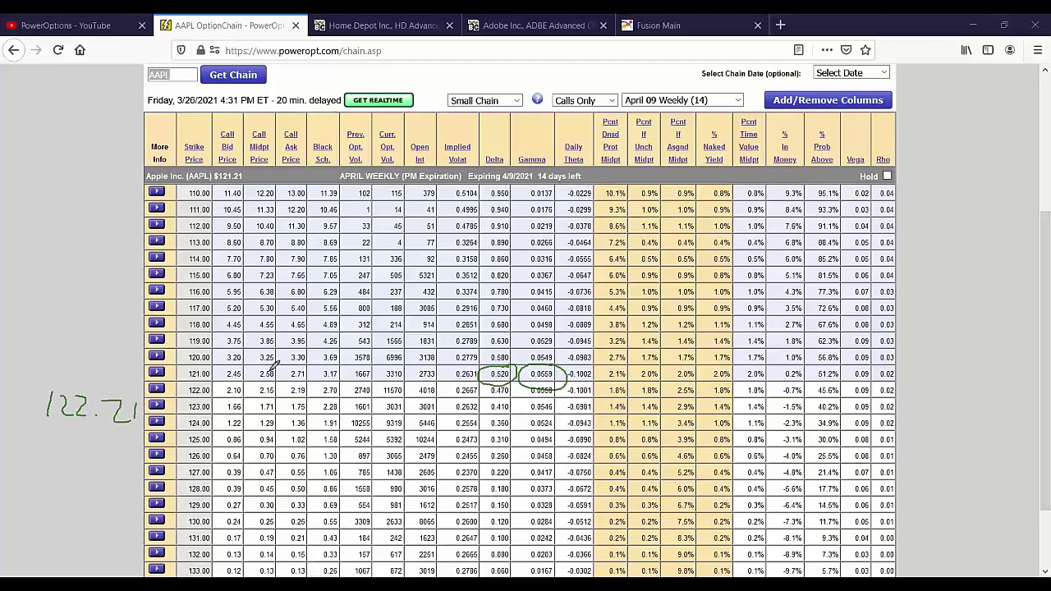
Circle the 121 call's midpoint price, draw a line from it into the margin and handwrite 3.10 there
{"action": "mouse_move", "coordinate": [278, 366]}
{"action": "left_mouse_down"}
{"action": "mouse_move", "coordinate": [248, 378]}
{"action": "mouse_move", "coordinate": [292, 361]}
{"action": "mouse_move", "coordinate": [268, 366]}
{"action": "left_mouse_up"}
{"action": "mouse_move", "coordinate": [251, 370]}
{"action": "left_mouse_down"}
{"action": "mouse_move", "coordinate": [137, 327]}
{"action": "mouse_move", "coordinate": [80, 327]}
{"action": "left_mouse_up"}
{"action": "mouse_move", "coordinate": [23, 282]}
{"action": "left_mouse_down"}
{"action": "mouse_move", "coordinate": [51, 291]}
{"action": "mouse_move", "coordinate": [39, 323]}
{"action": "mouse_move", "coordinate": [92, 298]}
{"action": "left_mouse_up"}
{"action": "left_click", "coordinate": [63, 315]}
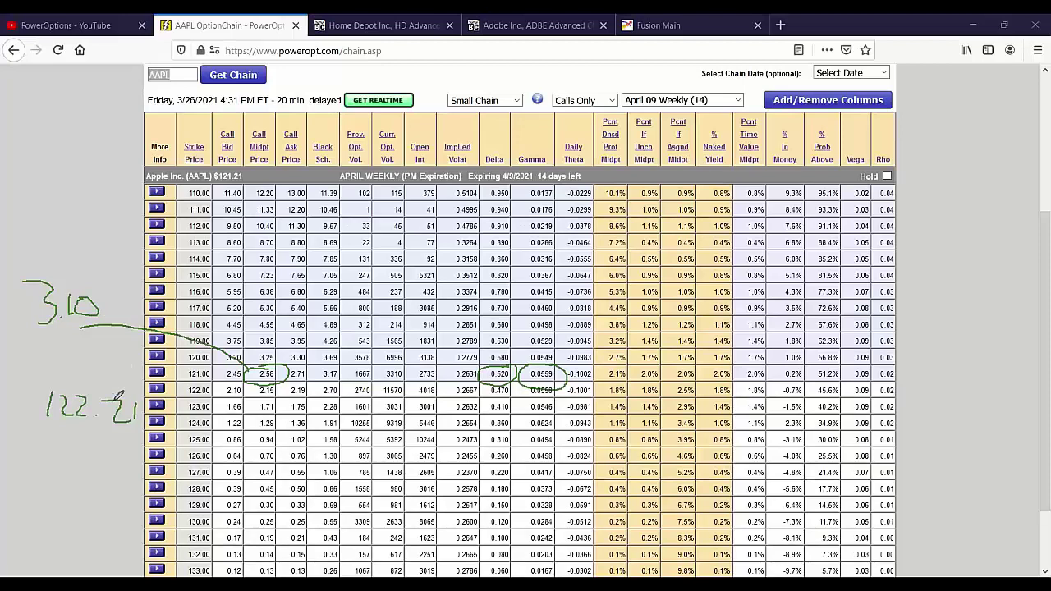
Mark the 121 call's gamma, draw an arrow to the handwritten 122.21 and write the new delta 0.576 in the margin
{"action": "left_click_drag", "start_coordinate": [530, 362], "coordinate": [521, 372]}
{"action": "mouse_move", "coordinate": [5, 399]}
{"action": "left_mouse_down"}
{"action": "mouse_move", "coordinate": [52, 397]}
{"action": "mouse_move", "coordinate": [41, 387]}
{"action": "mouse_move", "coordinate": [39, 409]}
{"action": "left_mouse_up"}
{"action": "mouse_move", "coordinate": [45, 130]}
{"action": "left_mouse_down"}
{"action": "mouse_move", "coordinate": [47, 158]}
{"action": "mouse_move", "coordinate": [53, 139]}
{"action": "mouse_move", "coordinate": [66, 140]}
{"action": "mouse_move", "coordinate": [69, 160]}
{"action": "mouse_move", "coordinate": [108, 133]}
{"action": "mouse_move", "coordinate": [97, 156]}
{"action": "mouse_move", "coordinate": [119, 135]}
{"action": "mouse_move", "coordinate": [112, 150]}
{"action": "mouse_move", "coordinate": [128, 145]}
{"action": "mouse_move", "coordinate": [117, 148]}
{"action": "left_mouse_up"}
{"action": "left_click", "coordinate": [60, 155]}
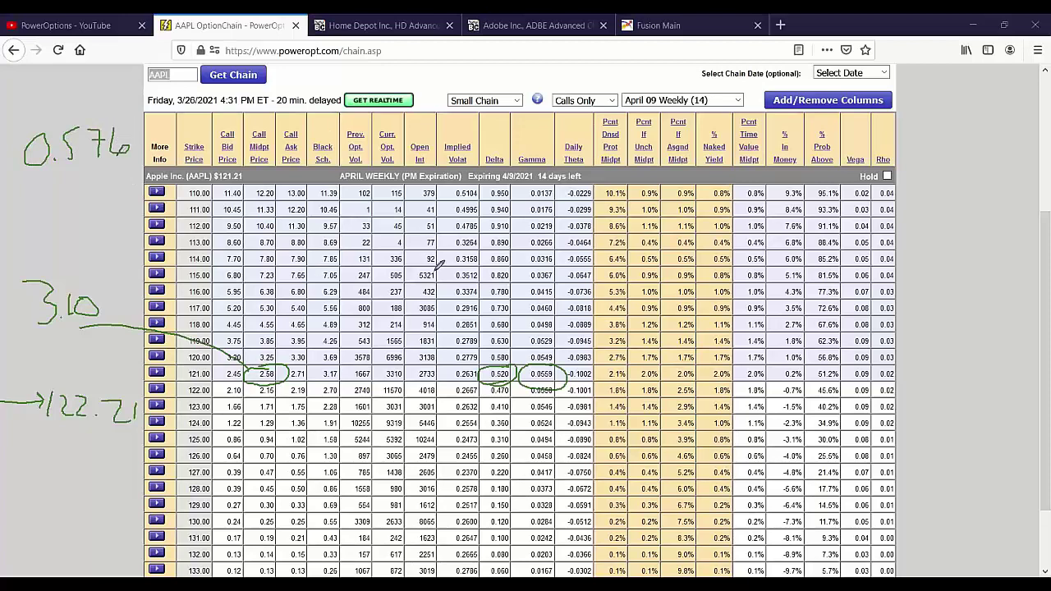
Draw an arrow from the 121 call's gamma to its delta, underline 0.576, and draw an arrow down to the 129 strike
{"action": "mouse_move", "coordinate": [550, 364]}
{"action": "left_mouse_down"}
{"action": "mouse_move", "coordinate": [560, 366]}
{"action": "mouse_move", "coordinate": [517, 350]}
{"action": "mouse_move", "coordinate": [502, 358]}
{"action": "mouse_move", "coordinate": [517, 357]}
{"action": "left_mouse_up"}
{"action": "left_click_drag", "start_coordinate": [30, 174], "coordinate": [136, 176]}
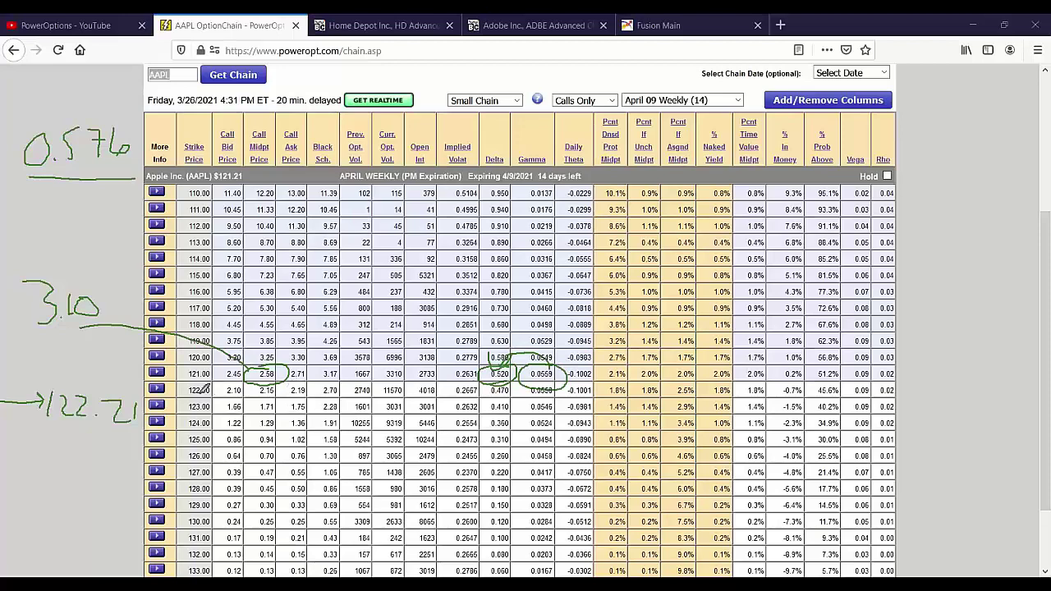
{"action": "mouse_move", "coordinate": [197, 390]}
{"action": "left_mouse_down"}
{"action": "mouse_move", "coordinate": [175, 424]}
{"action": "mouse_move", "coordinate": [203, 481]}
{"action": "mouse_move", "coordinate": [225, 498]}
{"action": "left_mouse_up"}
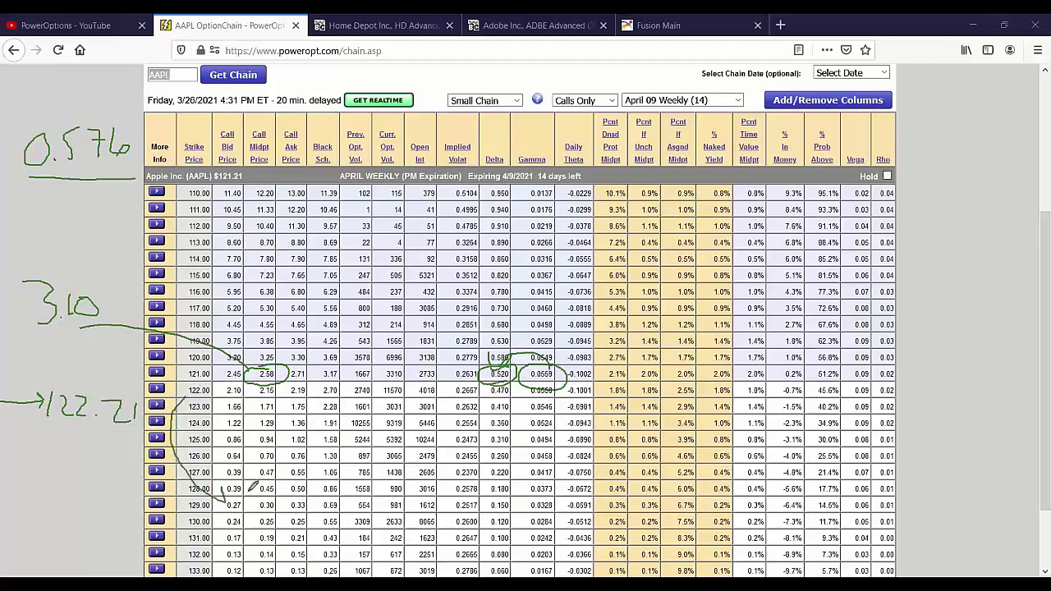
Circle the 117 call's delta and gamma plus the gammas near the money and at both chain ends, and erase all annotations
{"action": "mouse_move", "coordinate": [556, 295]}
{"action": "left_mouse_down"}
{"action": "mouse_move", "coordinate": [516, 305]}
{"action": "mouse_move", "coordinate": [575, 307]}
{"action": "mouse_move", "coordinate": [542, 299]}
{"action": "mouse_move", "coordinate": [496, 320]}
{"action": "mouse_move", "coordinate": [486, 289]}
{"action": "left_mouse_up"}
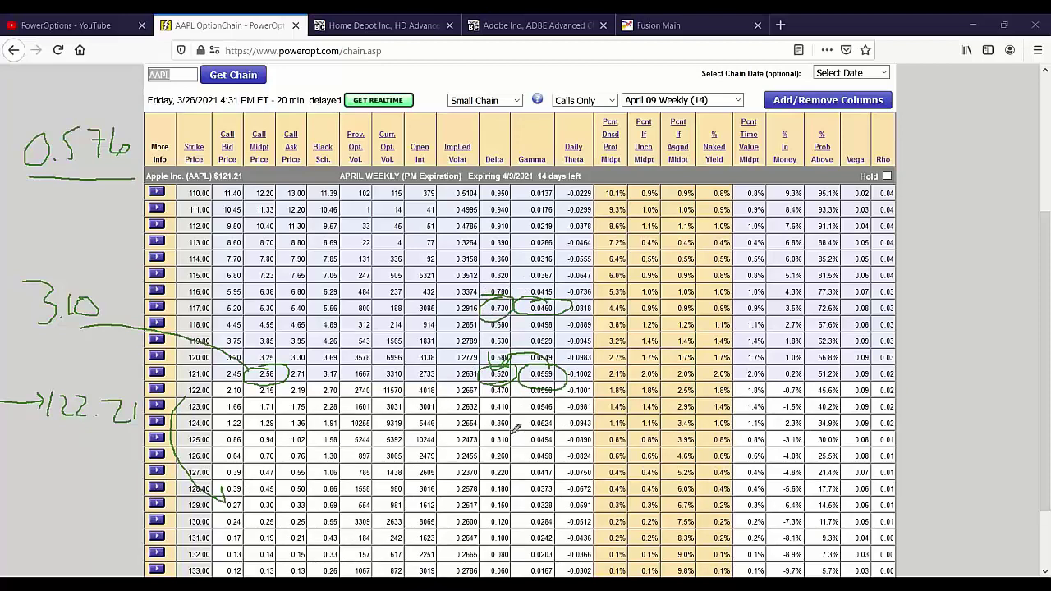
{"action": "mouse_move", "coordinate": [550, 368]}
{"action": "left_mouse_down"}
{"action": "mouse_move", "coordinate": [522, 419]}
{"action": "mouse_move", "coordinate": [582, 371]}
{"action": "mouse_move", "coordinate": [503, 361]}
{"action": "left_mouse_up"}
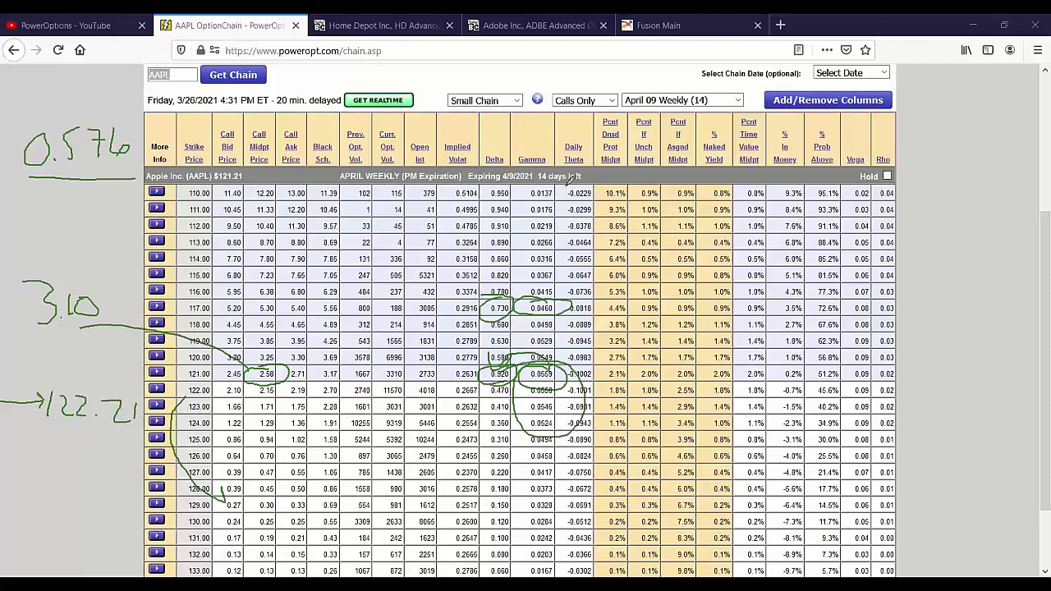
{"action": "mouse_move", "coordinate": [573, 182]}
{"action": "left_mouse_down"}
{"action": "mouse_move", "coordinate": [550, 180]}
{"action": "mouse_move", "coordinate": [514, 204]}
{"action": "mouse_move", "coordinate": [570, 192]}
{"action": "left_mouse_up"}
{"action": "mouse_move", "coordinate": [566, 539]}
{"action": "left_mouse_down"}
{"action": "mouse_move", "coordinate": [512, 559]}
{"action": "mouse_move", "coordinate": [596, 534]}
{"action": "left_mouse_up"}
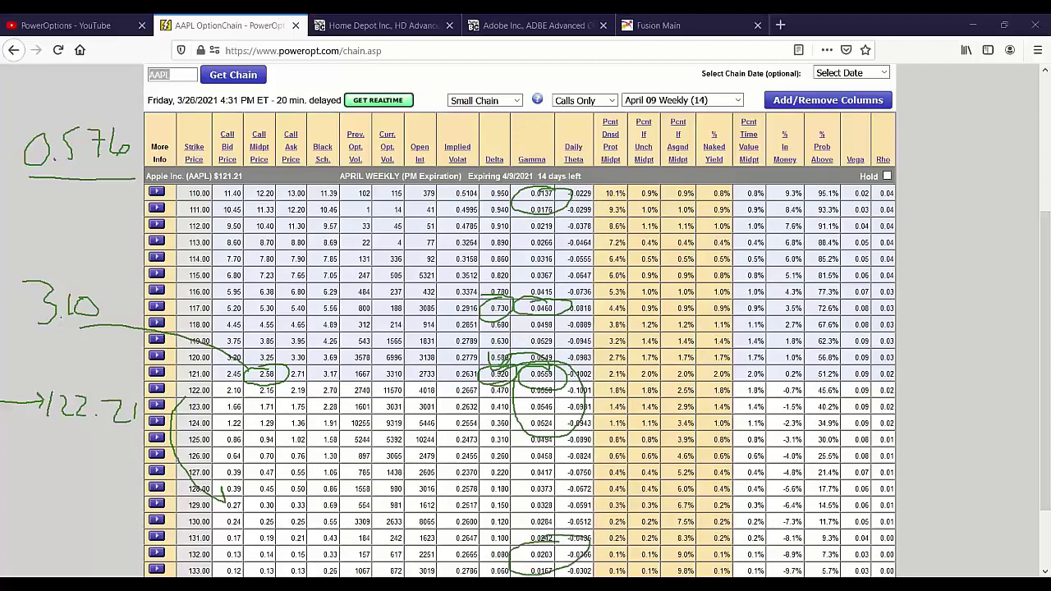
{"action": "key", "text": "e"}
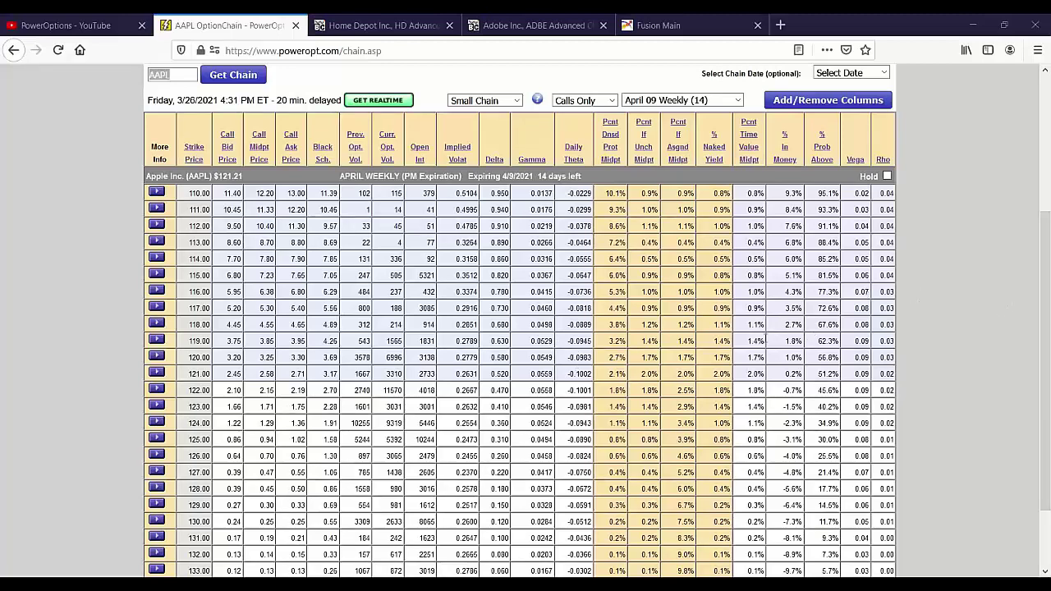
Open the Custom Spreads builder and load the available option expirations for AAPL
{"action": "scroll", "coordinate": [462, 403], "scroll_direction": "up", "scroll_amount": 3}
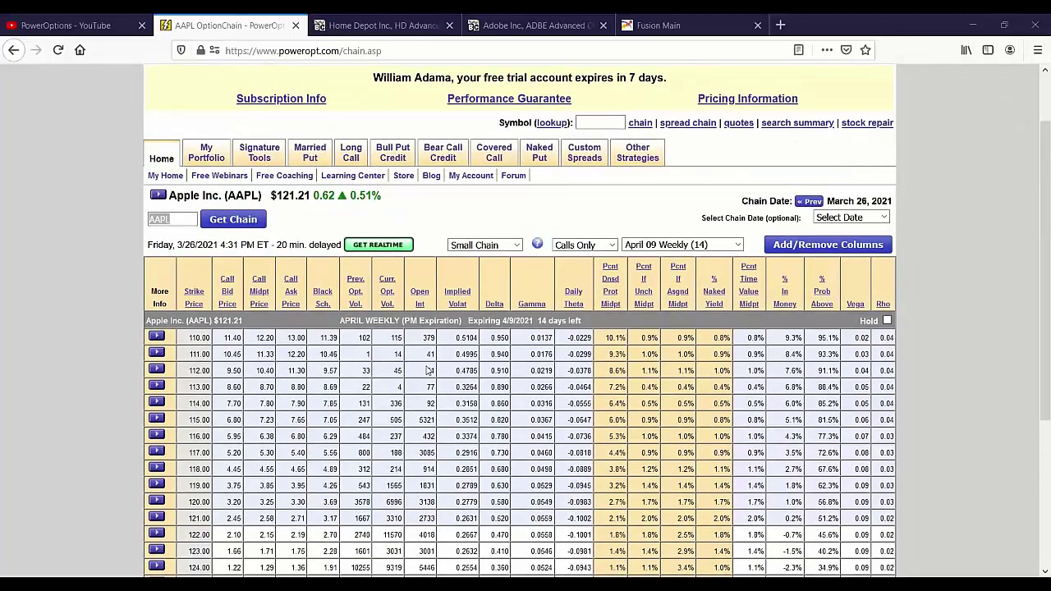
{"action": "mouse_move", "coordinate": [595, 149]}
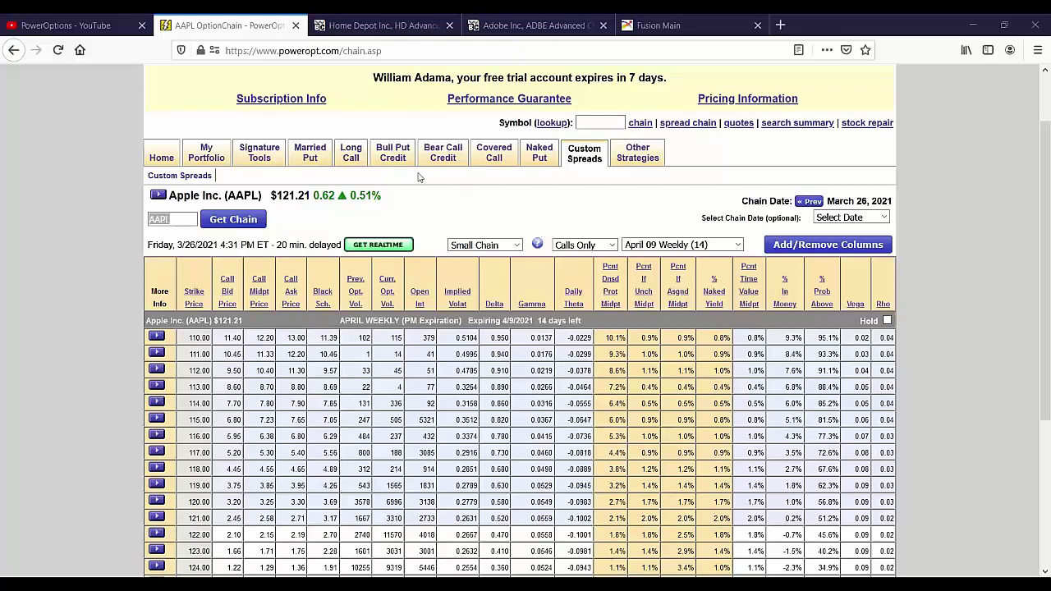
{"action": "left_click", "coordinate": [585, 153]}
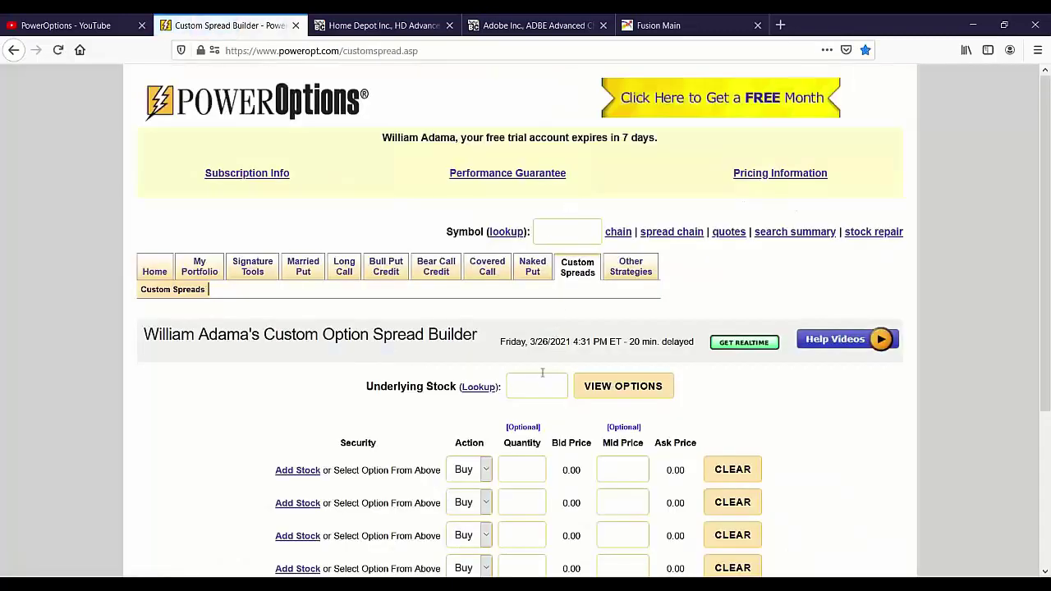
{"action": "left_click", "coordinate": [538, 382]}
{"action": "type", "text": "AAPL"}
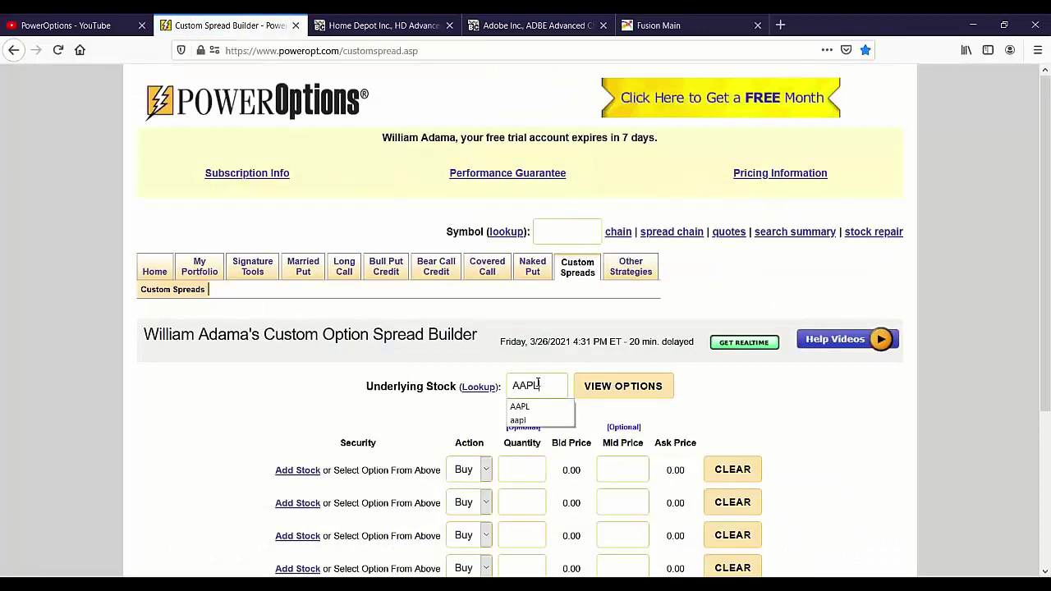
{"action": "key", "text": "Return"}
List the April 9 2021 weekly options and add the 121.00 call and the 119.00 call to the spread
{"action": "scroll", "coordinate": [516, 416], "scroll_direction": "down", "scroll_amount": 3}
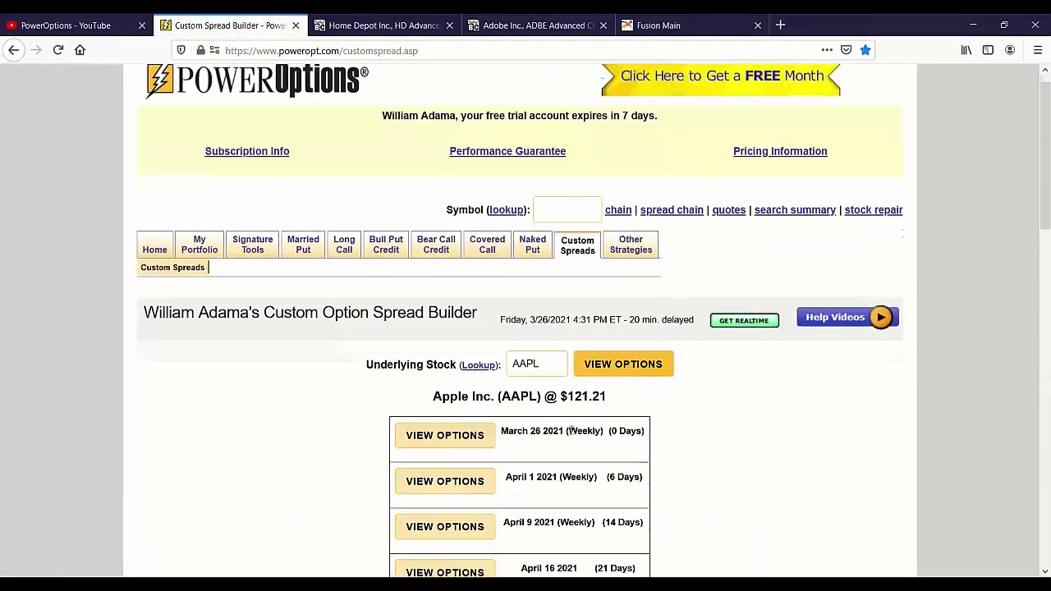
{"action": "left_click", "coordinate": [446, 405]}
{"action": "scroll", "coordinate": [519, 429], "scroll_direction": "down", "scroll_amount": 15}
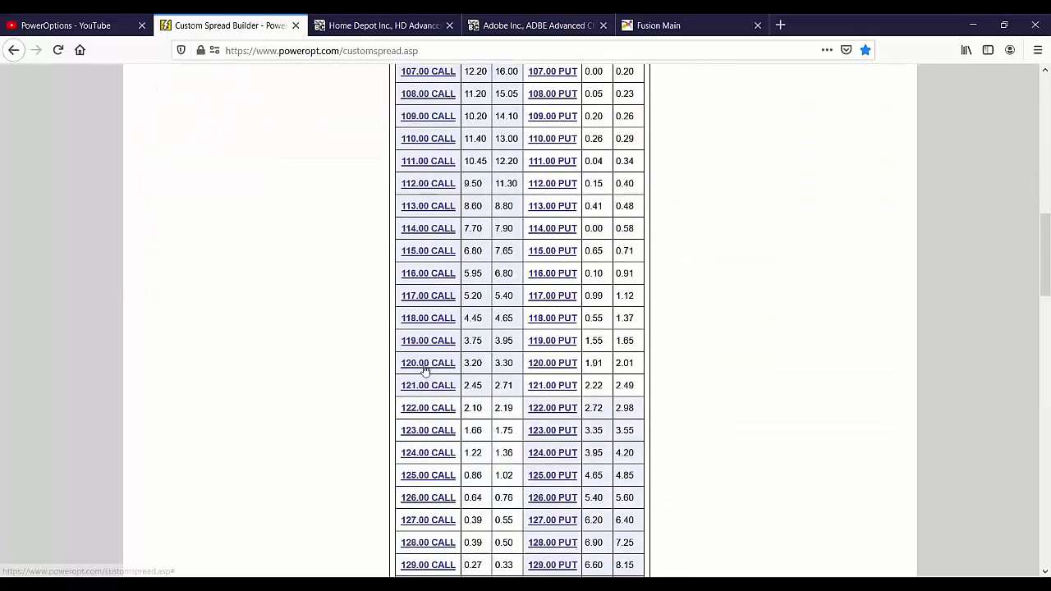
{"action": "left_click", "coordinate": [425, 385]}
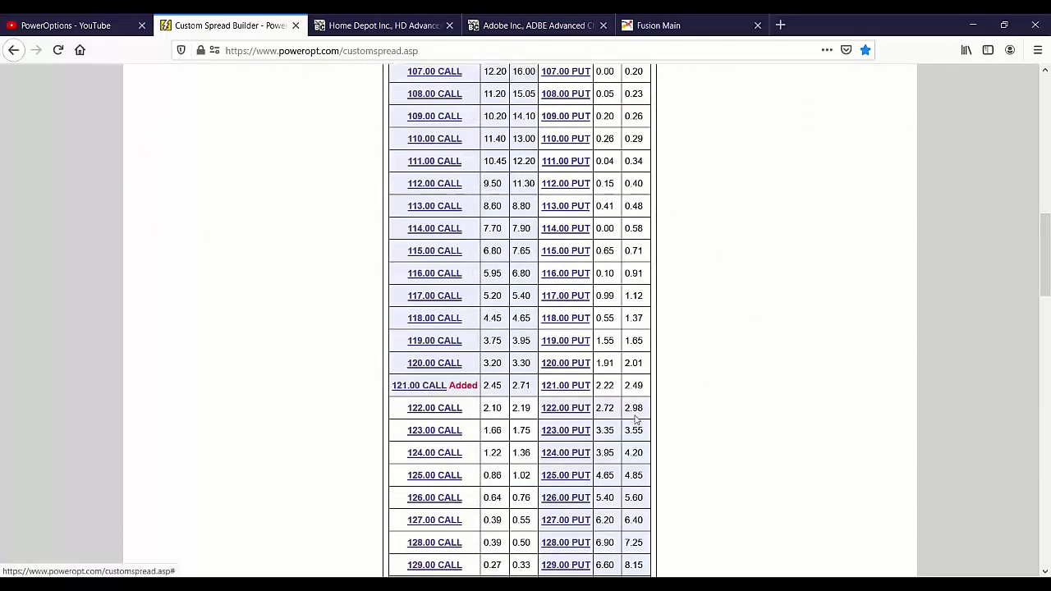
{"action": "left_click", "coordinate": [441, 342]}
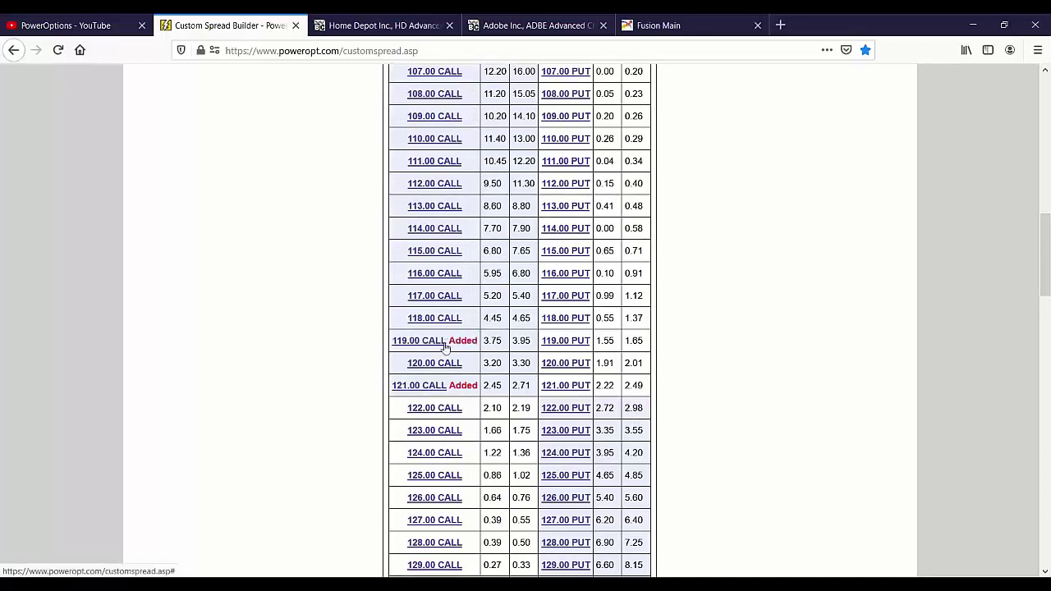
Set the 121.00 call leg to Sell, keep the 119.00 call leg as Buy, and submit the spread for analysis
{"action": "scroll", "coordinate": [597, 397], "scroll_direction": "down", "scroll_amount": 6}
{"action": "scroll", "coordinate": [597, 398], "scroll_direction": "down", "scroll_amount": 12}
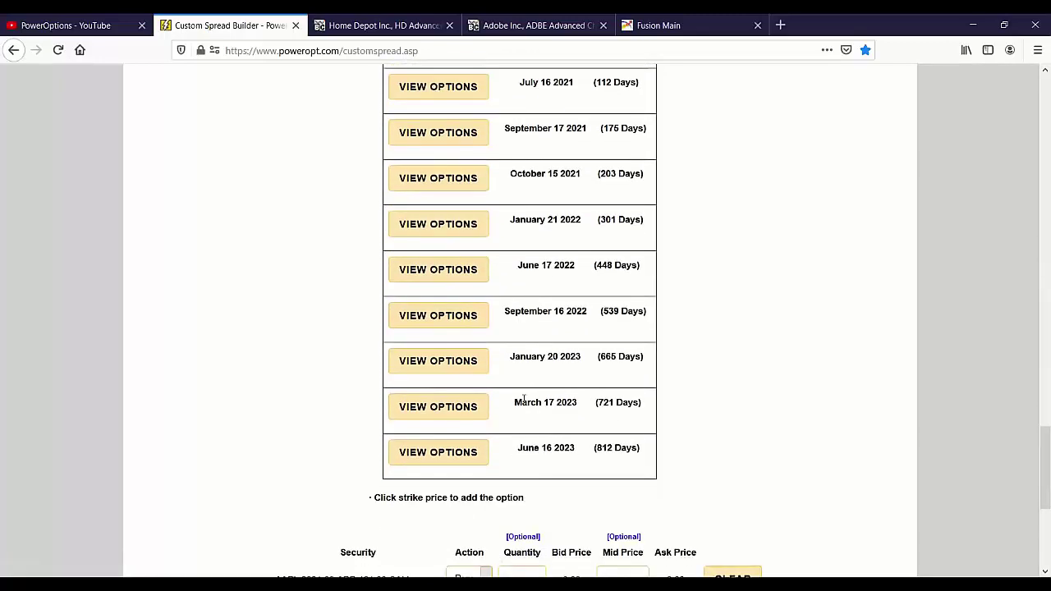
{"action": "left_click", "coordinate": [474, 297]}
{"action": "left_click", "coordinate": [472, 328]}
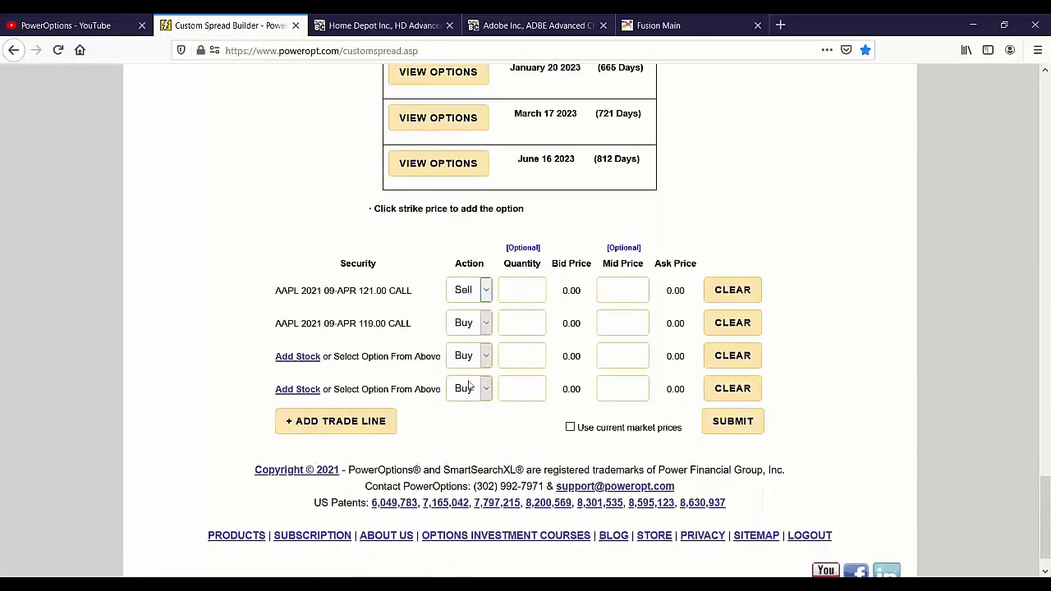
{"action": "left_click_drag", "start_coordinate": [356, 324], "coordinate": [412, 325]}
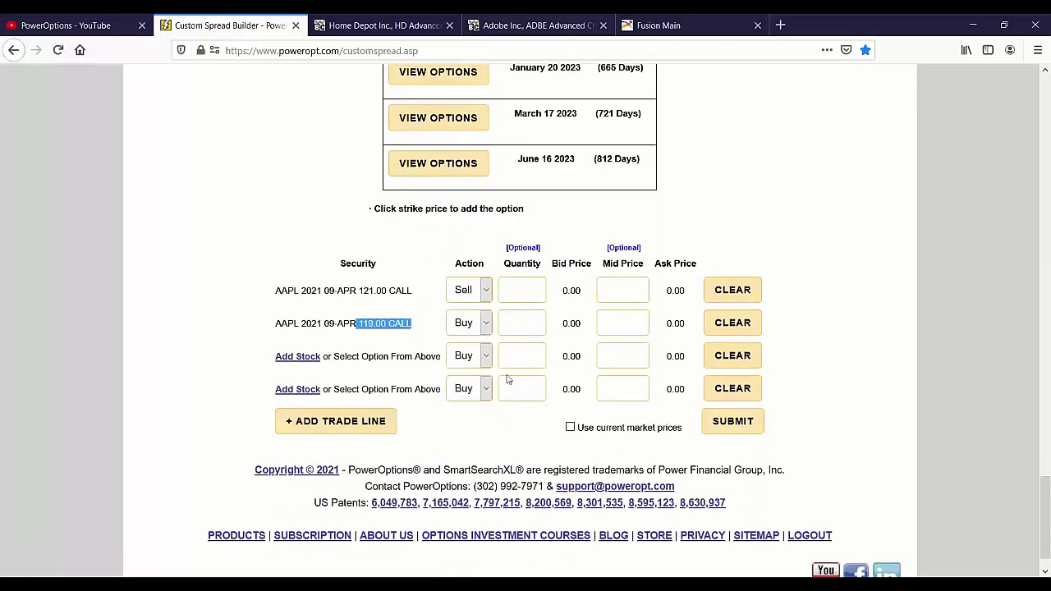
{"action": "left_click", "coordinate": [733, 421]}
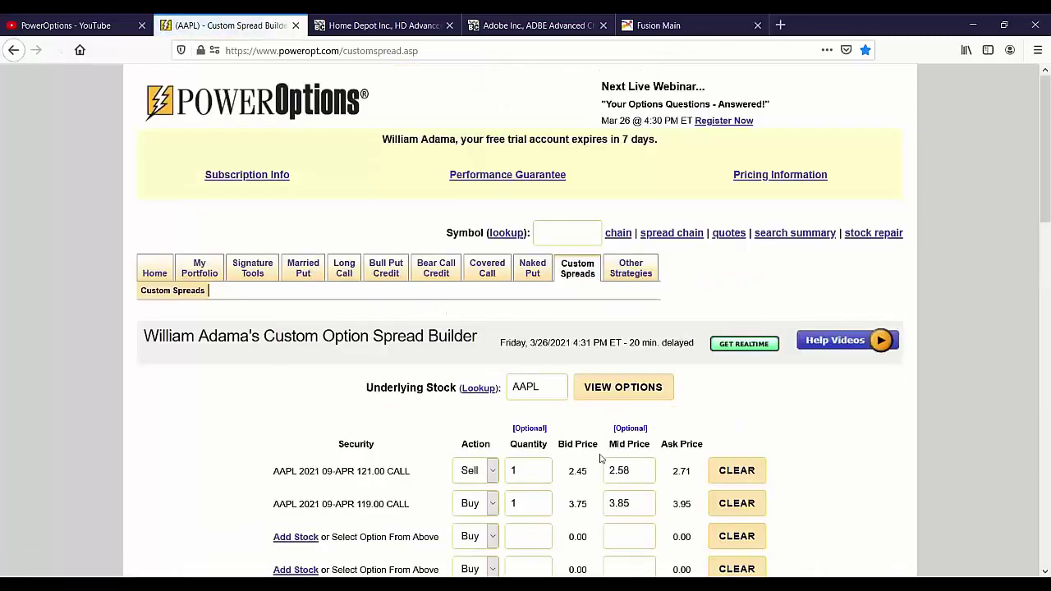
Widen the profit/loss chart's zoom range to stock prices from about 117 to 123.5
{"action": "scroll", "coordinate": [575, 411], "scroll_direction": "down", "scroll_amount": 5}
{"action": "scroll", "coordinate": [601, 458], "scroll_direction": "down", "scroll_amount": 3}
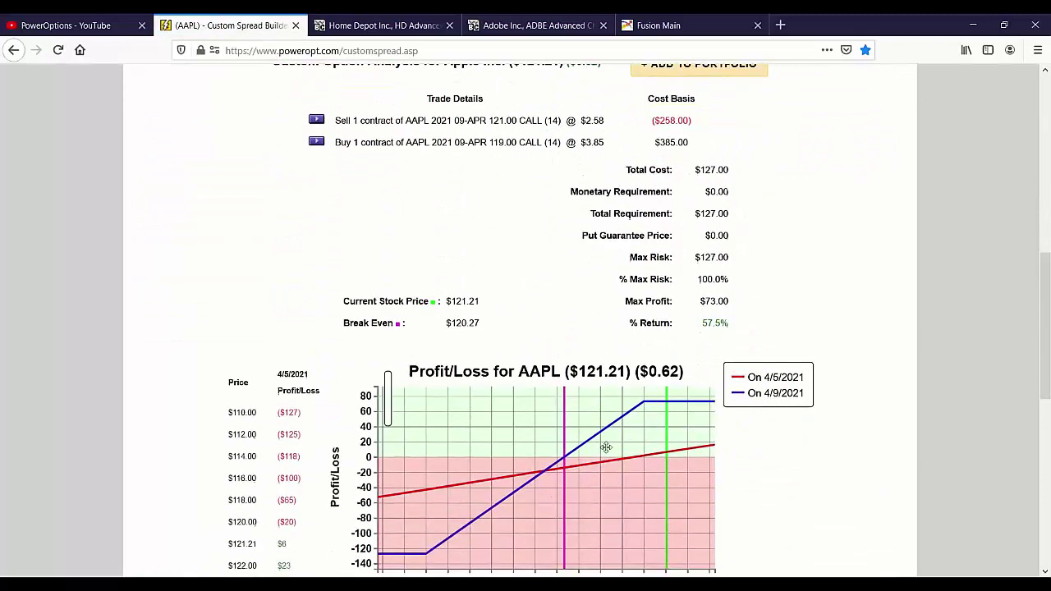
{"action": "mouse_move", "coordinate": [606, 446]}
{"action": "scroll", "coordinate": [647, 411], "scroll_direction": "down", "scroll_amount": 3}
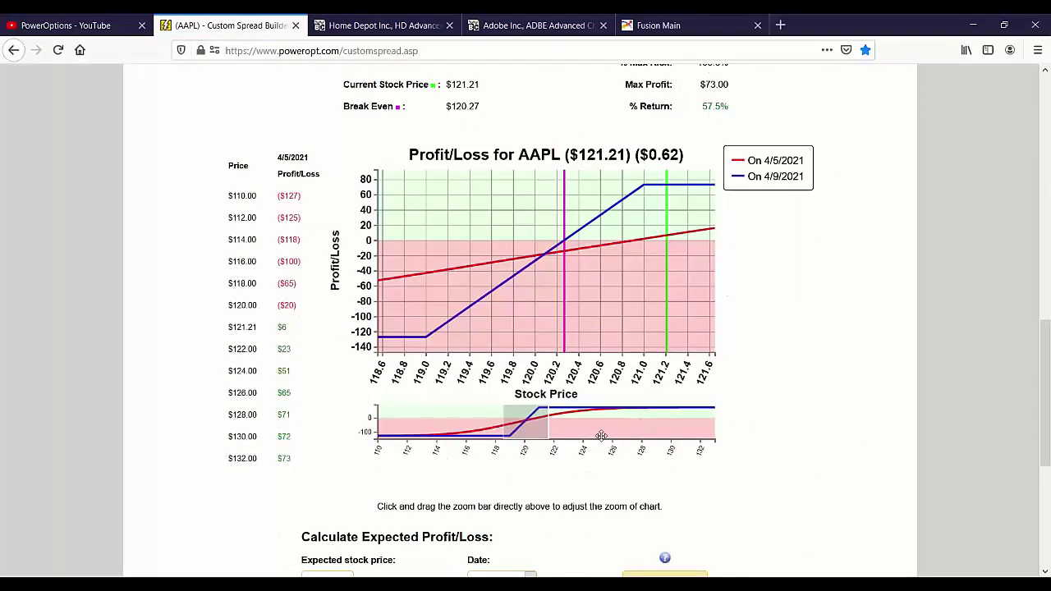
{"action": "left_click_drag", "start_coordinate": [548, 426], "coordinate": [566, 425]}
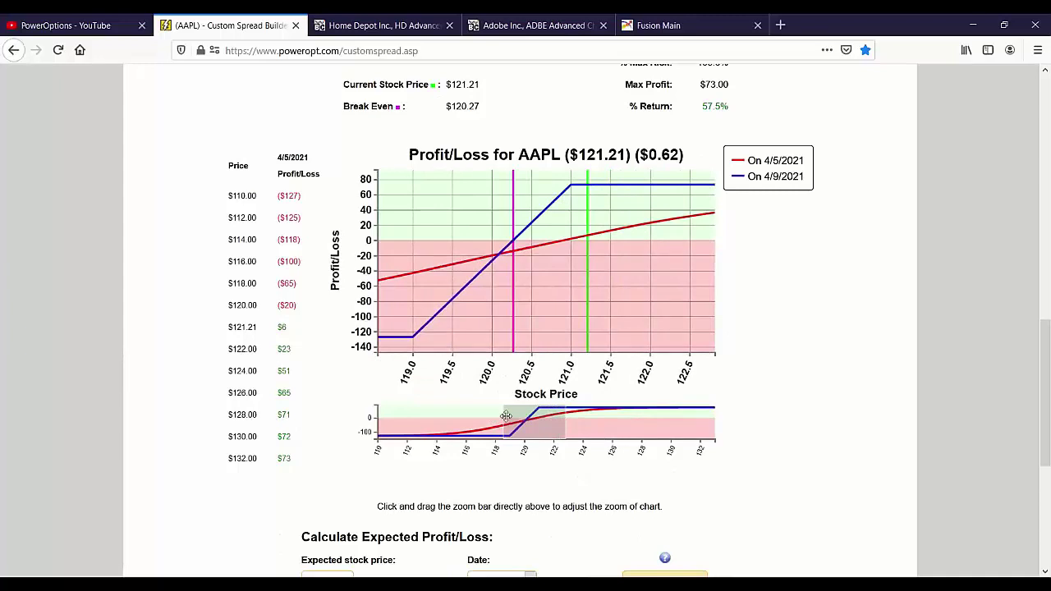
{"action": "left_click_drag", "start_coordinate": [501, 415], "coordinate": [482, 417]}
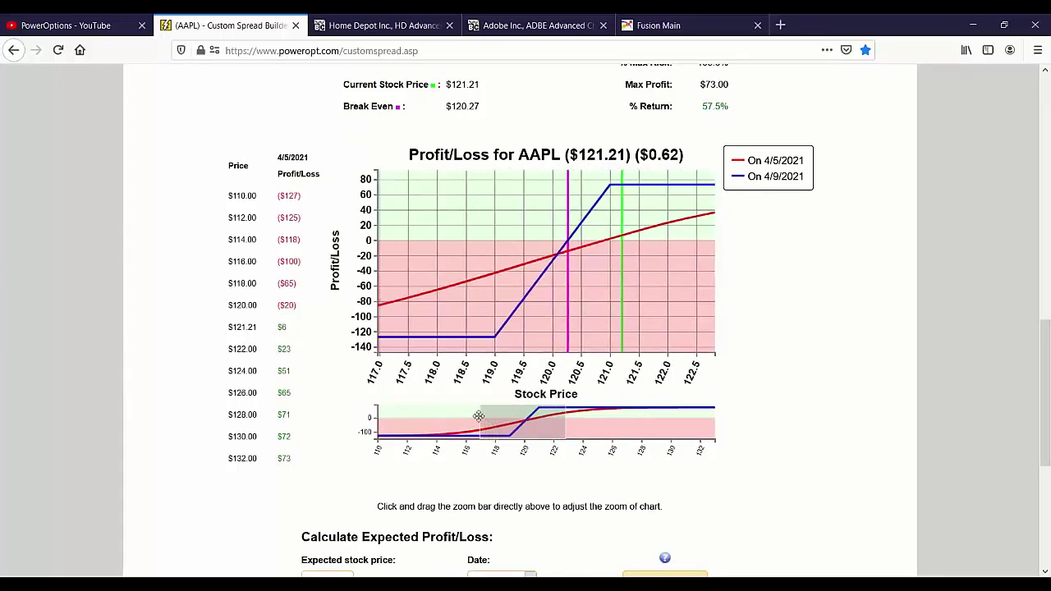
{"action": "left_click_drag", "start_coordinate": [568, 416], "coordinate": [580, 417]}
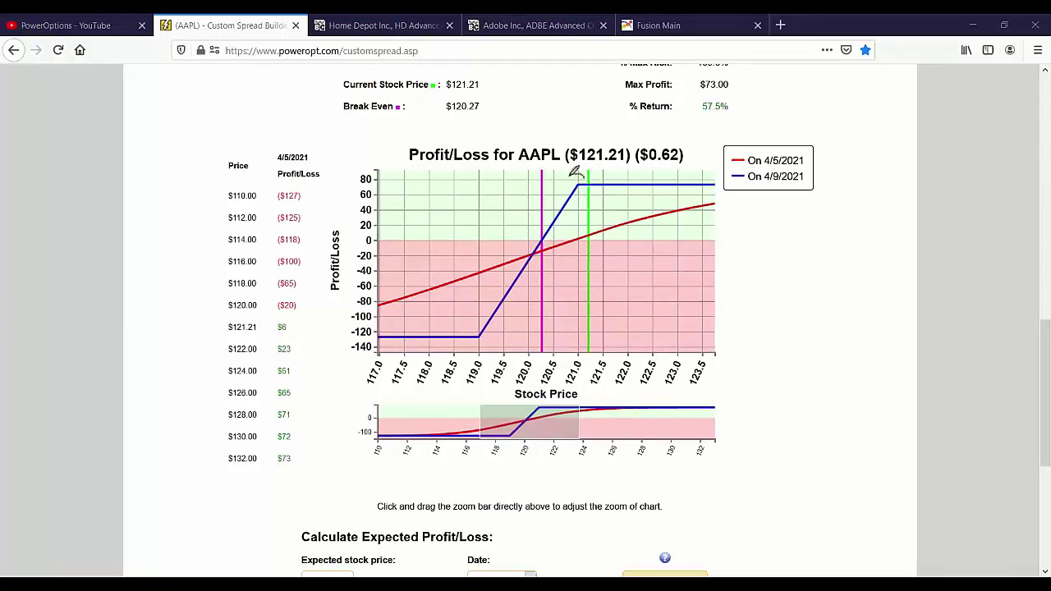
Circle the expiration line's upper bend at 121, handwrite Δ 0.58 with .0559 below it in the margin, and overwrite the 8 with 2
{"action": "mouse_move", "coordinate": [576, 174]}
{"action": "left_mouse_down"}
{"action": "mouse_move", "coordinate": [592, 174]}
{"action": "mouse_move", "coordinate": [583, 172]}
{"action": "left_mouse_up"}
{"action": "mouse_move", "coordinate": [846, 151]}
{"action": "left_mouse_down"}
{"action": "mouse_move", "coordinate": [858, 195]}
{"action": "mouse_move", "coordinate": [840, 192]}
{"action": "mouse_move", "coordinate": [858, 195]}
{"action": "left_mouse_up"}
{"action": "mouse_move", "coordinate": [882, 159]}
{"action": "left_mouse_down"}
{"action": "mouse_move", "coordinate": [886, 179]}
{"action": "mouse_move", "coordinate": [879, 161]}
{"action": "mouse_move", "coordinate": [920, 159]}
{"action": "mouse_move", "coordinate": [908, 182]}
{"action": "left_mouse_up"}
{"action": "left_click", "coordinate": [897, 176]}
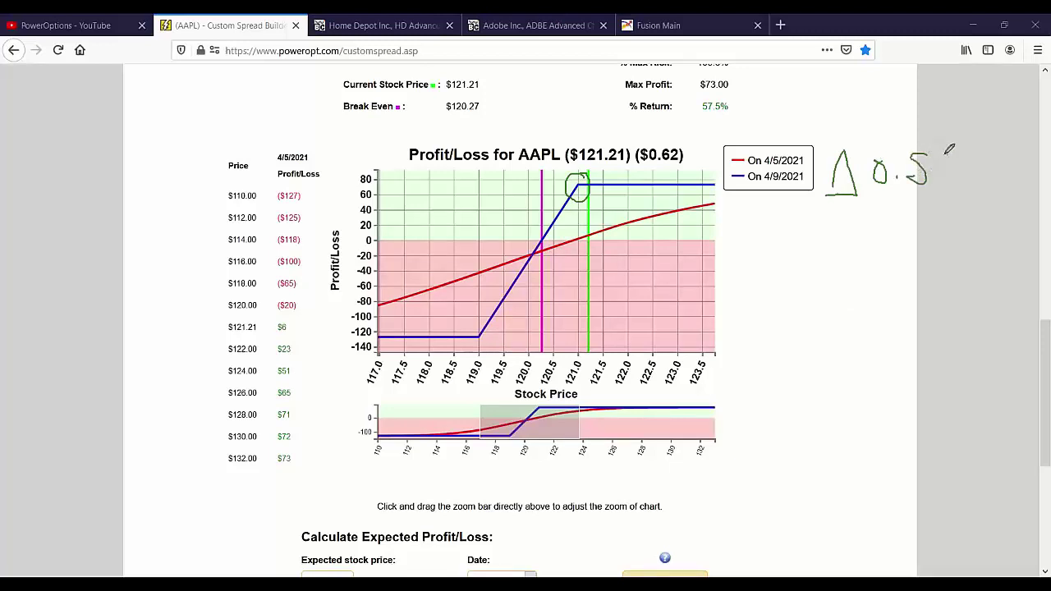
{"action": "mouse_move", "coordinate": [948, 148]}
{"action": "left_mouse_down"}
{"action": "mouse_move", "coordinate": [930, 182]}
{"action": "mouse_move", "coordinate": [946, 153]}
{"action": "left_mouse_up"}
{"action": "left_click", "coordinate": [904, 217]}
{"action": "mouse_move", "coordinate": [921, 198]}
{"action": "left_mouse_down"}
{"action": "mouse_move", "coordinate": [914, 210]}
{"action": "mouse_move", "coordinate": [923, 200]}
{"action": "mouse_move", "coordinate": [936, 220]}
{"action": "mouse_move", "coordinate": [974, 200]}
{"action": "mouse_move", "coordinate": [957, 236]}
{"action": "left_mouse_up"}
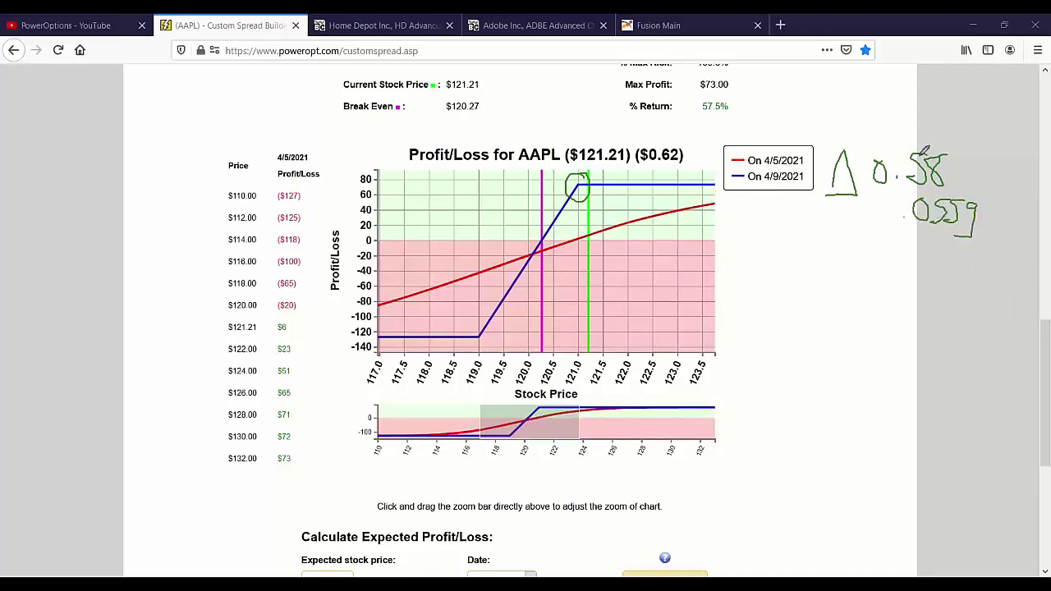
{"action": "left_click_drag", "start_coordinate": [941, 151], "coordinate": [954, 184]}
Circle the expiration line's lower bend at 119 and draw a second delta symbol below the first margin note
{"action": "mouse_move", "coordinate": [479, 326]}
{"action": "left_mouse_down"}
{"action": "mouse_move", "coordinate": [498, 335]}
{"action": "mouse_move", "coordinate": [491, 322]}
{"action": "left_mouse_up"}
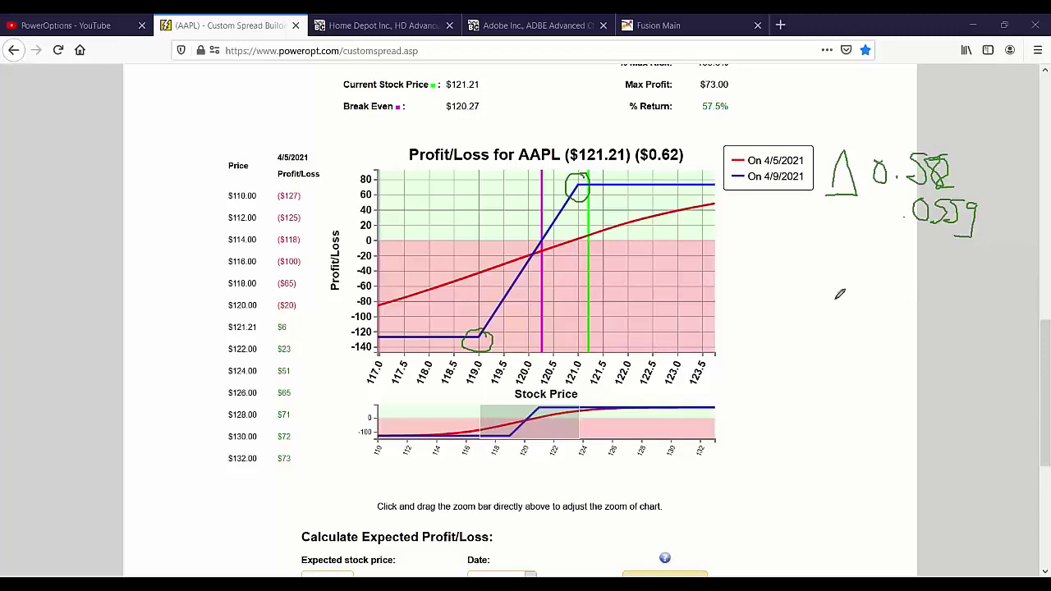
{"action": "mouse_move", "coordinate": [835, 301]}
{"action": "left_mouse_down"}
{"action": "mouse_move", "coordinate": [850, 270]}
{"action": "mouse_move", "coordinate": [854, 294]}
{"action": "mouse_move", "coordinate": [830, 300]}
{"action": "left_mouse_up"}
Open the option chain from the bought 119 call and show the April 09 weekly expiration to check its delta and gamma
{"action": "scroll", "coordinate": [351, 172], "scroll_direction": "up", "scroll_amount": 3}
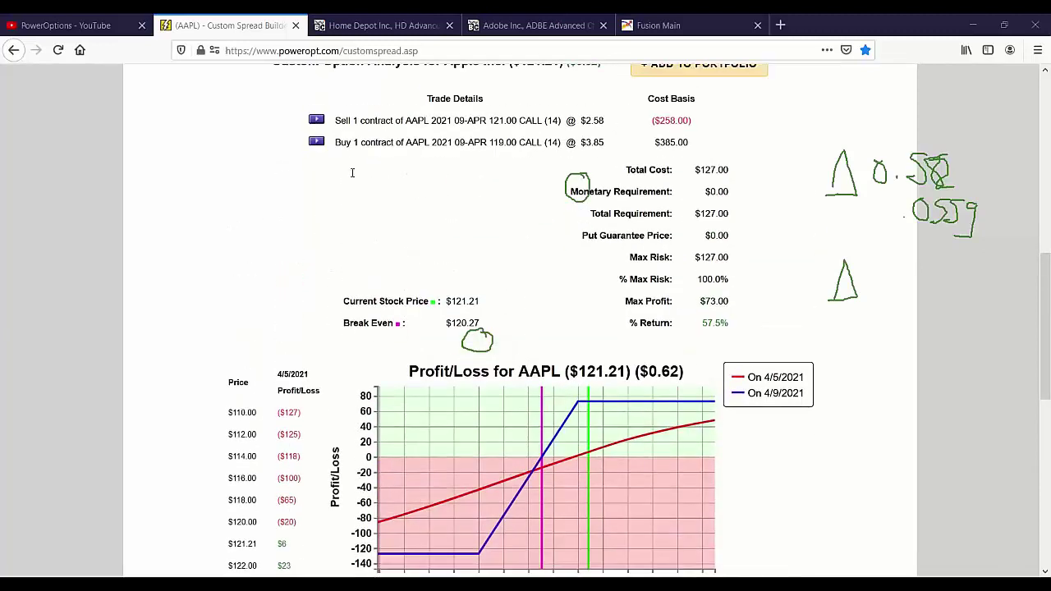
{"action": "left_click", "coordinate": [317, 143]}
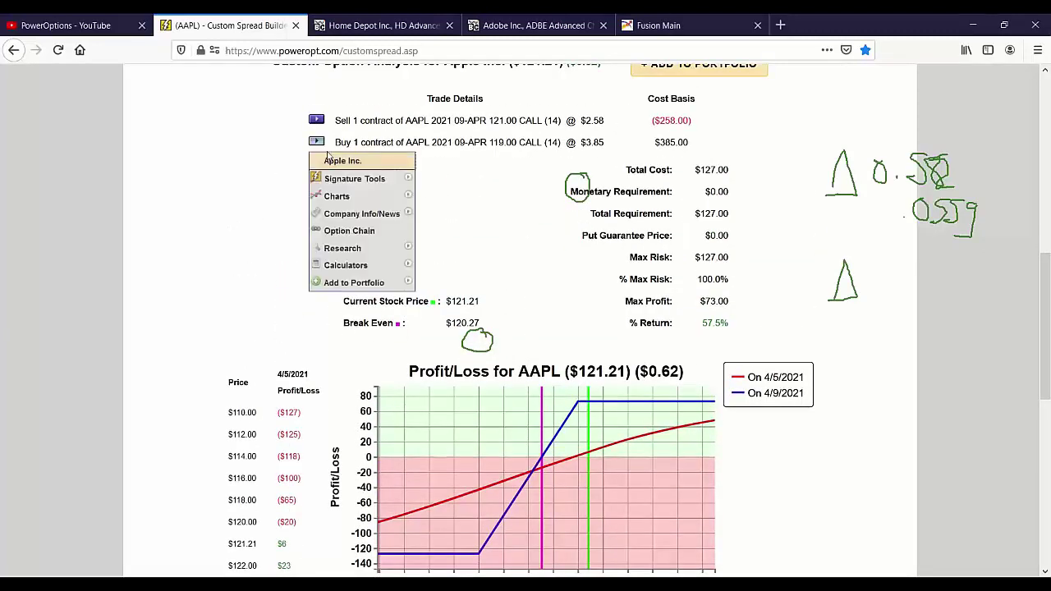
{"action": "left_click", "coordinate": [349, 231]}
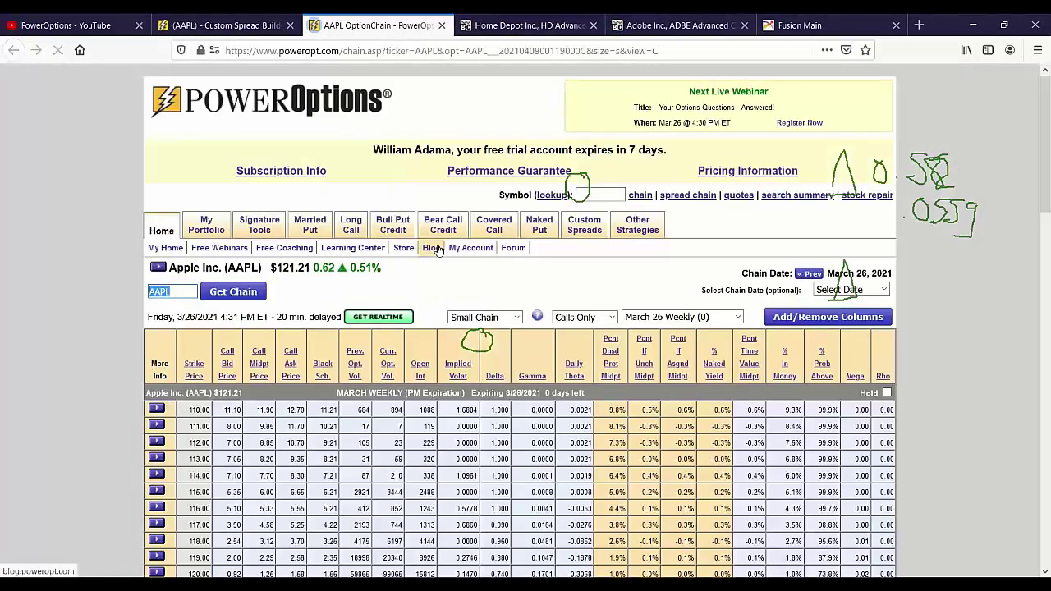
{"action": "scroll", "coordinate": [757, 96], "scroll_direction": "down", "scroll_amount": 4}
{"action": "scroll", "coordinate": [757, 96], "scroll_direction": "up", "scroll_amount": 2}
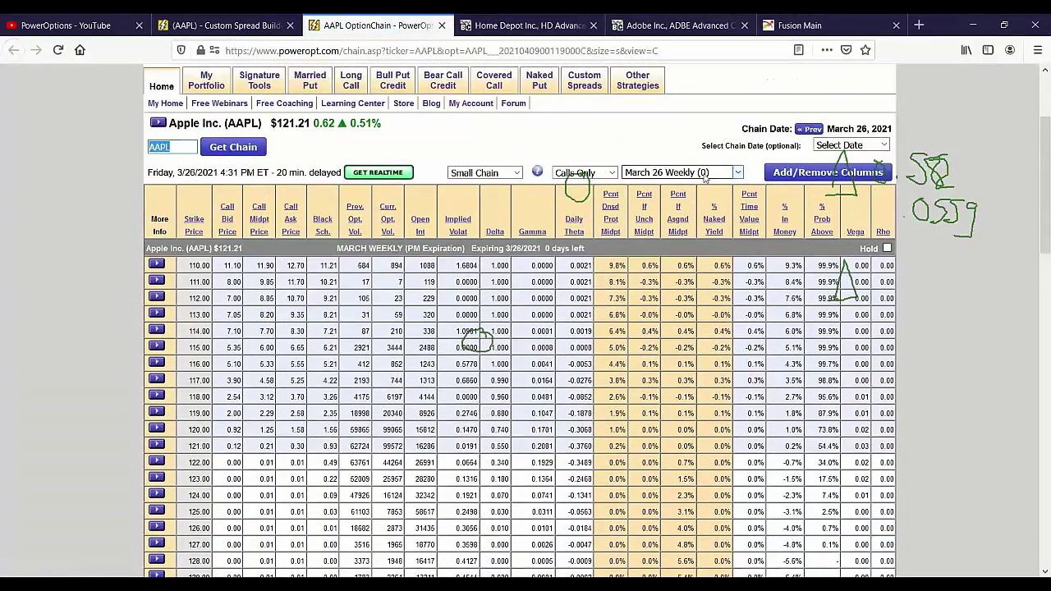
{"action": "left_click", "coordinate": [682, 173]}
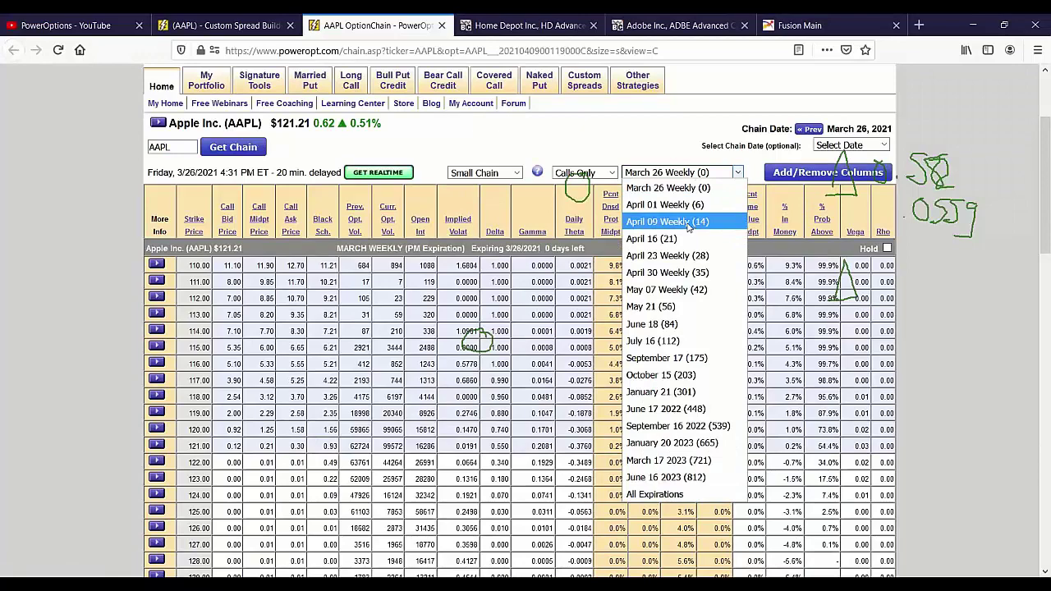
{"action": "left_click", "coordinate": [689, 221]}
{"action": "scroll", "coordinate": [300, 359], "scroll_direction": "down", "scroll_amount": 3}
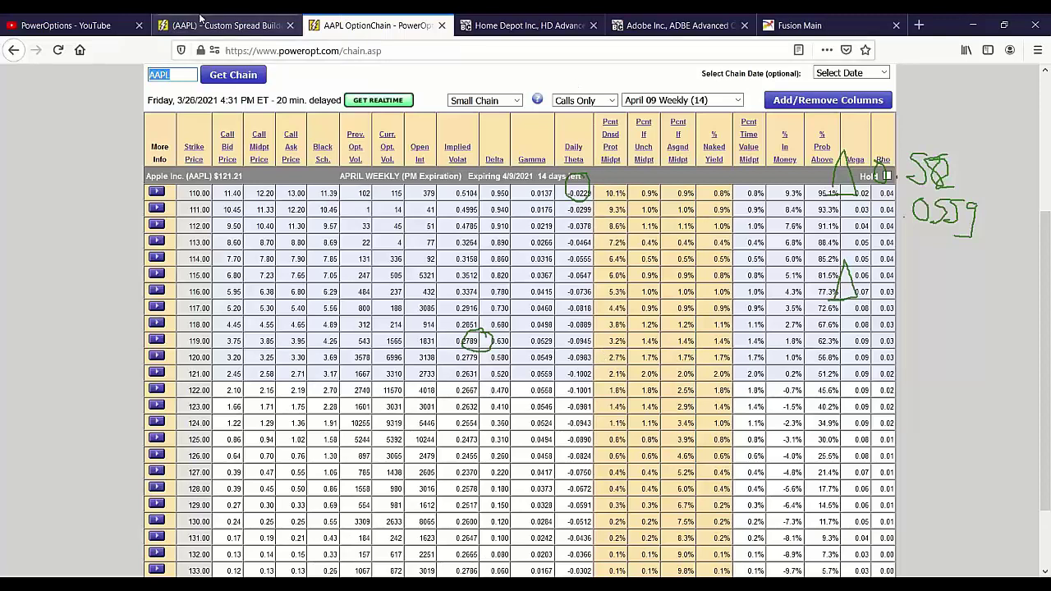
Return to the spread chart, write 0.63 beside the second delta symbol with .0529 below, and mark the 121 and 119 circles with short lines
{"action": "left_click", "coordinate": [187, 26]}
{"action": "scroll", "coordinate": [556, 258], "scroll_direction": "down", "scroll_amount": 3}
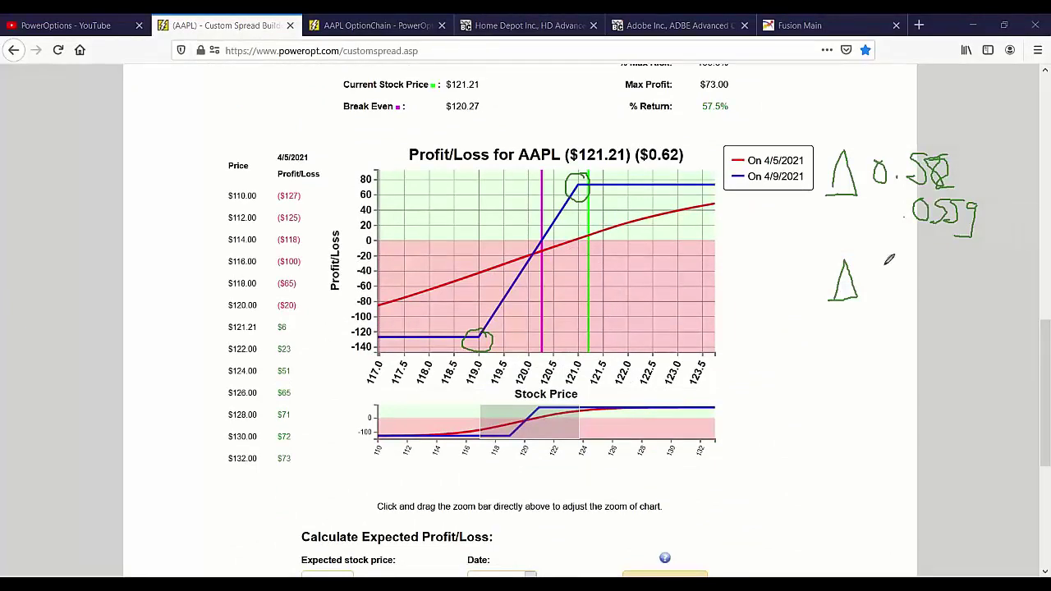
{"action": "mouse_move", "coordinate": [876, 267]}
{"action": "left_mouse_down"}
{"action": "mouse_move", "coordinate": [889, 294]}
{"action": "mouse_move", "coordinate": [879, 266]}
{"action": "mouse_move", "coordinate": [922, 287]}
{"action": "mouse_move", "coordinate": [918, 277]}
{"action": "mouse_move", "coordinate": [959, 269]}
{"action": "mouse_move", "coordinate": [951, 288]}
{"action": "left_mouse_up"}
{"action": "left_click", "coordinate": [902, 287]}
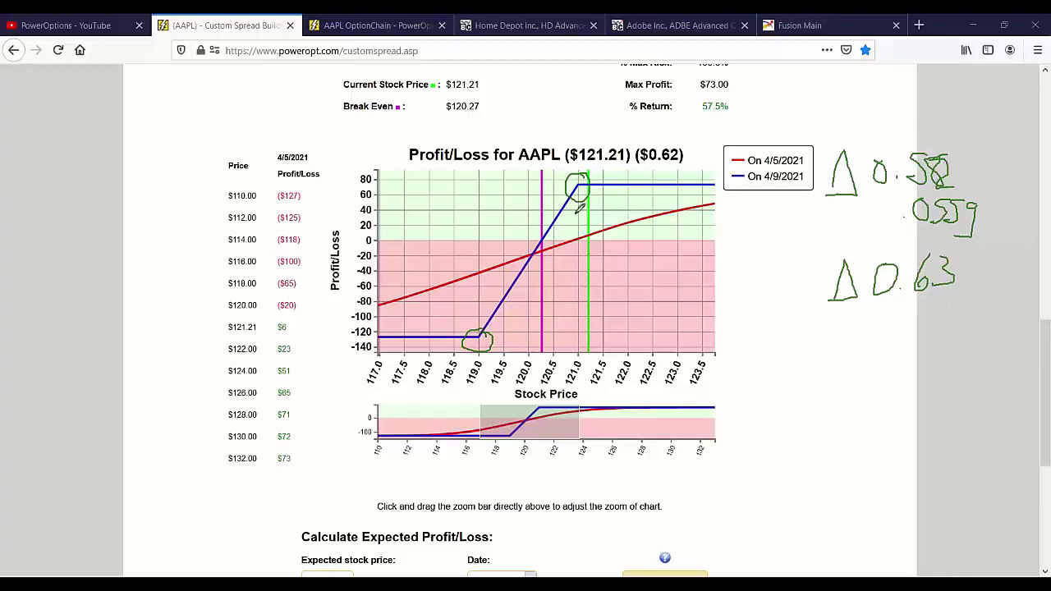
{"action": "left_click_drag", "start_coordinate": [579, 210], "coordinate": [575, 225]}
{"action": "mouse_move", "coordinate": [924, 312]}
{"action": "left_mouse_down"}
{"action": "mouse_move", "coordinate": [914, 327]}
{"action": "mouse_move", "coordinate": [928, 333]}
{"action": "mouse_move", "coordinate": [926, 312]}
{"action": "mouse_move", "coordinate": [961, 324]}
{"action": "mouse_move", "coordinate": [951, 332]}
{"action": "left_mouse_up"}
{"action": "mouse_move", "coordinate": [954, 309]}
{"action": "left_mouse_down"}
{"action": "mouse_move", "coordinate": [970, 306]}
{"action": "mouse_move", "coordinate": [986, 335]}
{"action": "mouse_move", "coordinate": [1021, 310]}
{"action": "mouse_move", "coordinate": [1010, 338]}
{"action": "left_mouse_up"}
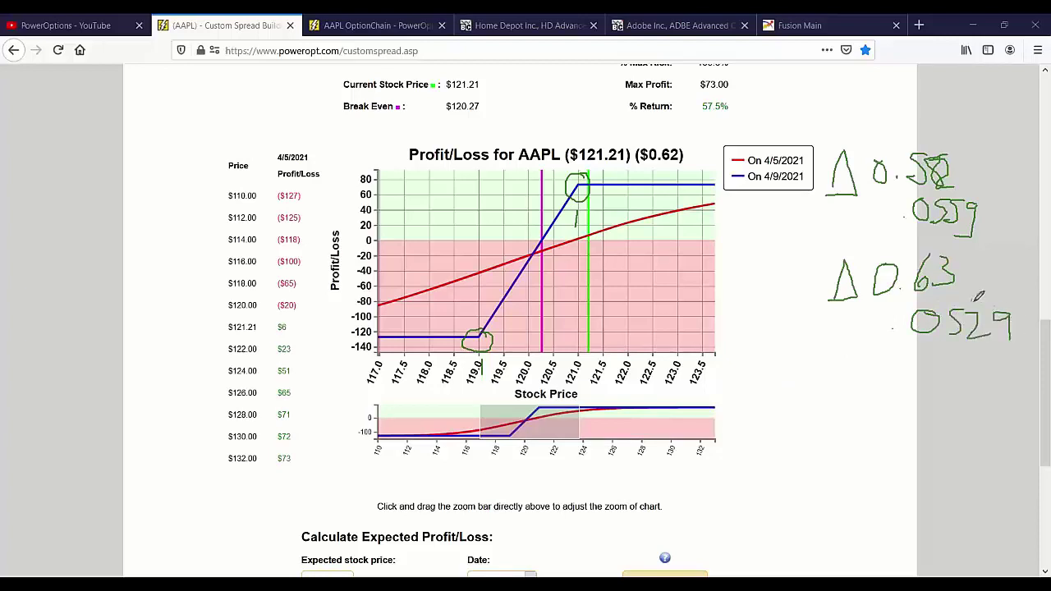
Draw an arrow from .0559 to .0529, tick the first delta and gamma, and add rightward arrows at the 121 bend and above the notes
{"action": "mouse_move", "coordinate": [988, 217]}
{"action": "left_mouse_down"}
{"action": "mouse_move", "coordinate": [1018, 255]}
{"action": "mouse_move", "coordinate": [1023, 305]}
{"action": "mouse_move", "coordinate": [1030, 301]}
{"action": "left_mouse_up"}
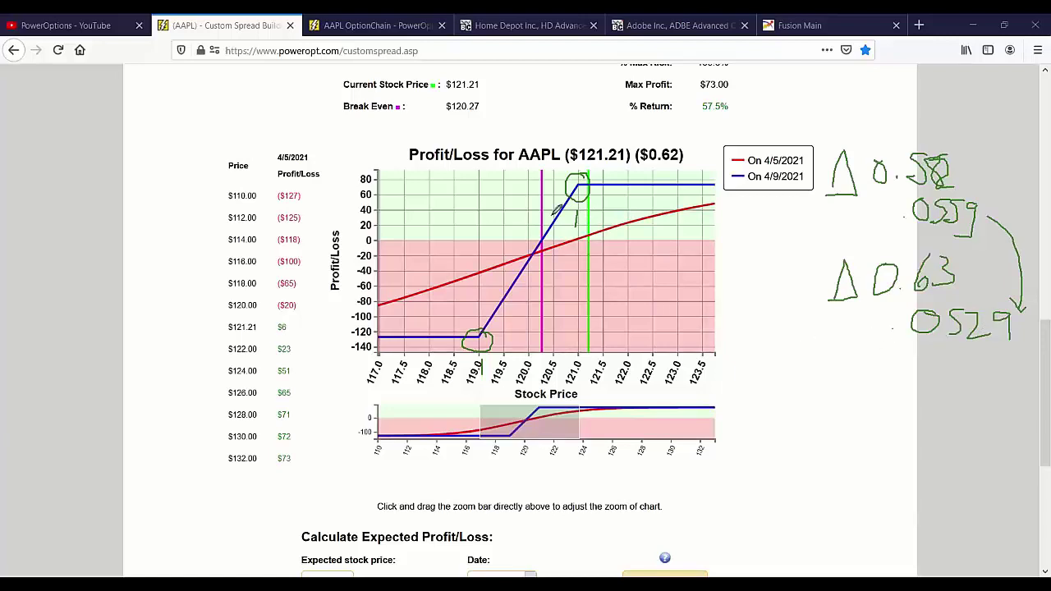
{"action": "mouse_move", "coordinate": [552, 213]}
{"action": "left_mouse_down"}
{"action": "mouse_move", "coordinate": [567, 222]}
{"action": "mouse_move", "coordinate": [613, 212]}
{"action": "mouse_move", "coordinate": [616, 222]}
{"action": "left_mouse_up"}
{"action": "mouse_move", "coordinate": [968, 183]}
{"action": "left_mouse_down"}
{"action": "mouse_move", "coordinate": [980, 194]}
{"action": "mouse_move", "coordinate": [1020, 178]}
{"action": "left_mouse_up"}
{"action": "left_click_drag", "start_coordinate": [918, 151], "coordinate": [950, 126]}
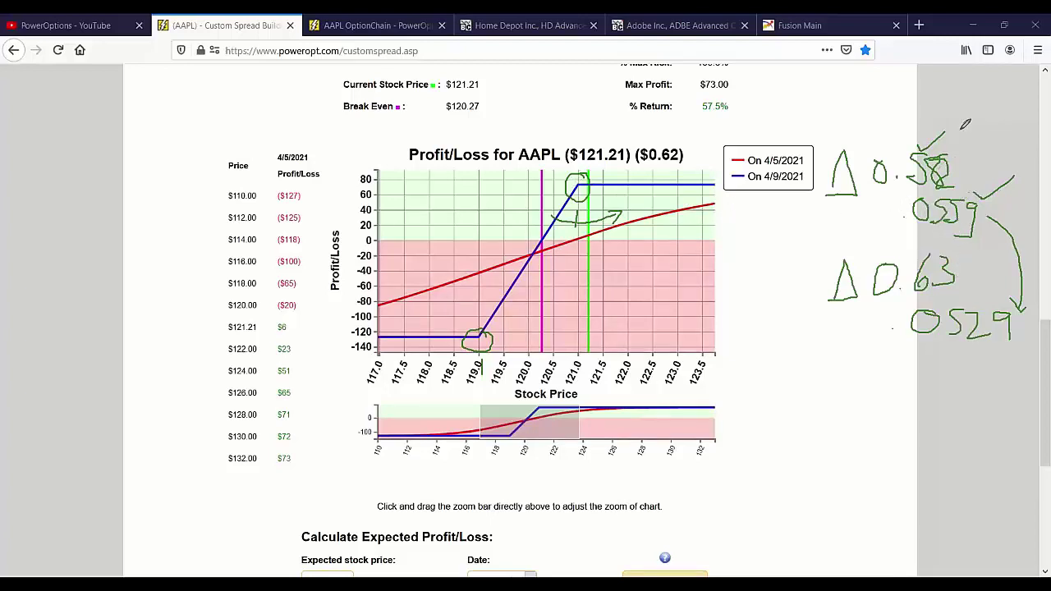
{"action": "mouse_move", "coordinate": [959, 141]}
{"action": "left_mouse_down"}
{"action": "mouse_move", "coordinate": [988, 115]}
{"action": "mouse_move", "coordinate": [995, 137]}
{"action": "left_mouse_up"}
{"action": "mouse_move", "coordinate": [583, 178]}
{"action": "left_mouse_down"}
{"action": "mouse_move", "coordinate": [680, 171]}
{"action": "mouse_move", "coordinate": [655, 197]}
{"action": "left_mouse_up"}
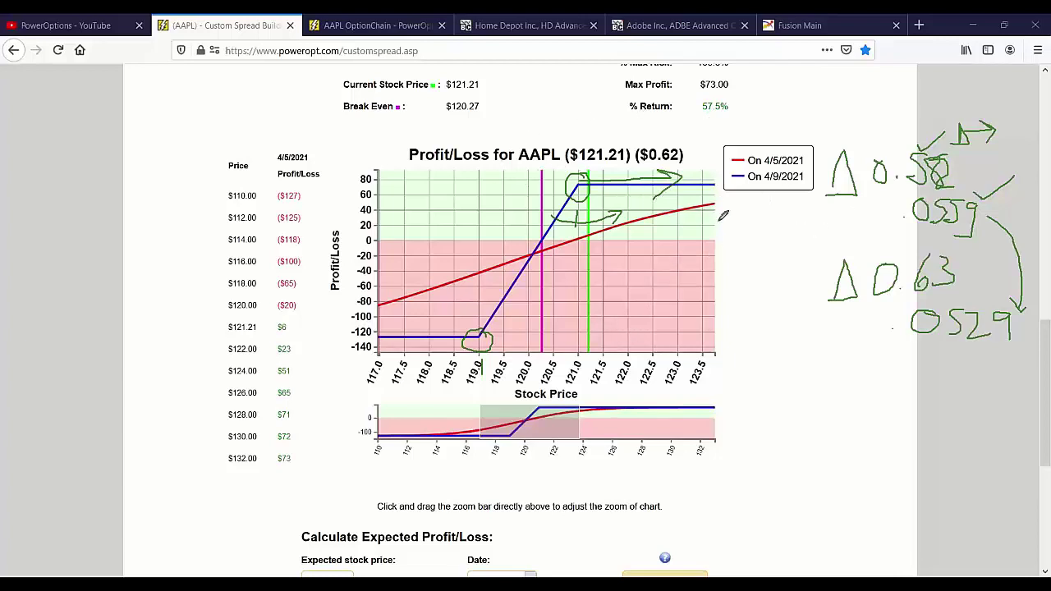
Add minus signs beside the chart and before the first delta and gamma, and draw downward arrows by both gammas and below the notes
{"action": "left_click_drag", "start_coordinate": [728, 211], "coordinate": [753, 210]}
{"action": "left_click_drag", "start_coordinate": [882, 210], "coordinate": [901, 209]}
{"action": "mouse_move", "coordinate": [983, 281]}
{"action": "left_mouse_down"}
{"action": "mouse_move", "coordinate": [984, 295]}
{"action": "mouse_move", "coordinate": [991, 287]}
{"action": "left_mouse_up"}
{"action": "left_click_drag", "start_coordinate": [947, 356], "coordinate": [945, 437]}
{"action": "left_click_drag", "start_coordinate": [1012, 172], "coordinate": [1019, 217]}
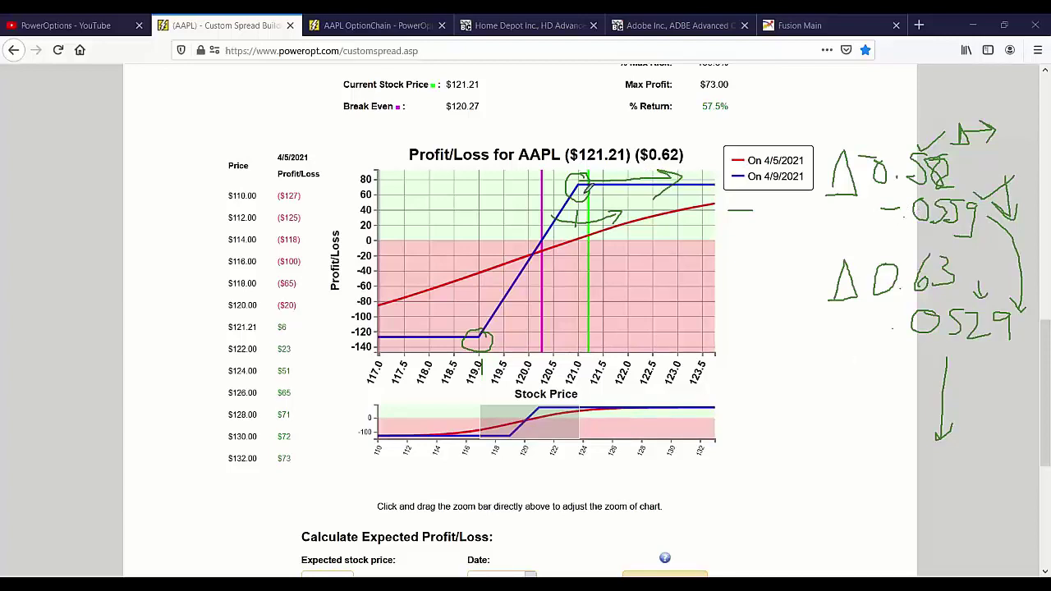
Point an arrow at the first delta, bracket 0.63, and draw another rightward arrow from the re-marked 121 bend on the chart
{"action": "mouse_move", "coordinate": [956, 164]}
{"action": "left_mouse_down"}
{"action": "mouse_move", "coordinate": [992, 156]}
{"action": "mouse_move", "coordinate": [951, 163]}
{"action": "mouse_move", "coordinate": [961, 171]}
{"action": "left_mouse_up"}
{"action": "mouse_move", "coordinate": [975, 251]}
{"action": "left_mouse_down"}
{"action": "mouse_move", "coordinate": [977, 289]}
{"action": "mouse_move", "coordinate": [922, 298]}
{"action": "left_mouse_up"}
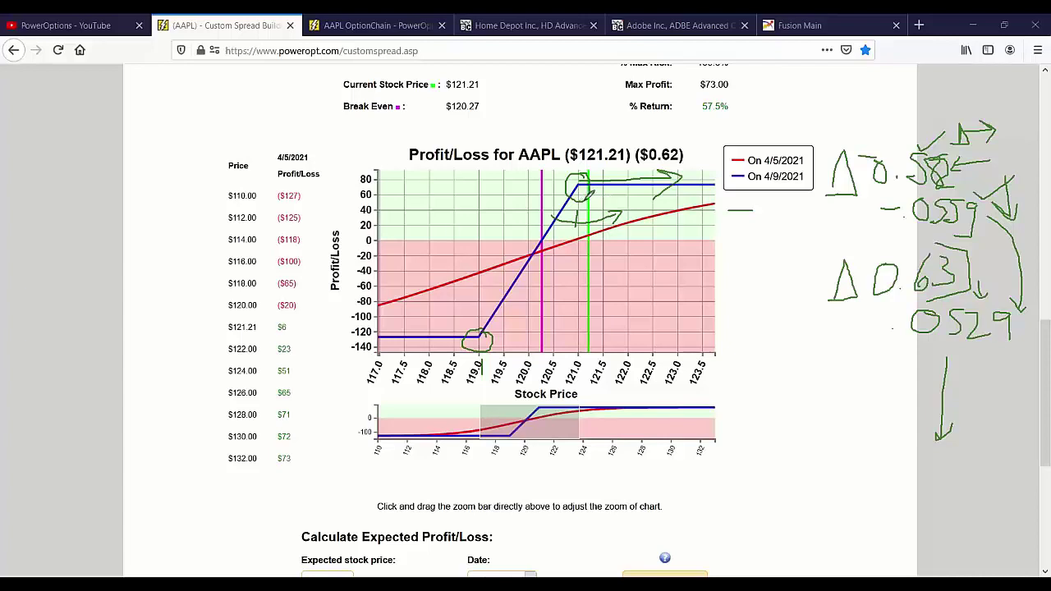
{"action": "mouse_move", "coordinate": [585, 197]}
{"action": "left_mouse_down"}
{"action": "mouse_move", "coordinate": [675, 197]}
{"action": "mouse_move", "coordinate": [657, 204]}
{"action": "left_mouse_up"}
{"action": "mouse_move", "coordinate": [583, 170]}
{"action": "left_mouse_down"}
{"action": "mouse_move", "coordinate": [585, 202]}
{"action": "mouse_move", "coordinate": [573, 196]}
{"action": "mouse_move", "coordinate": [578, 176]}
{"action": "left_mouse_up"}
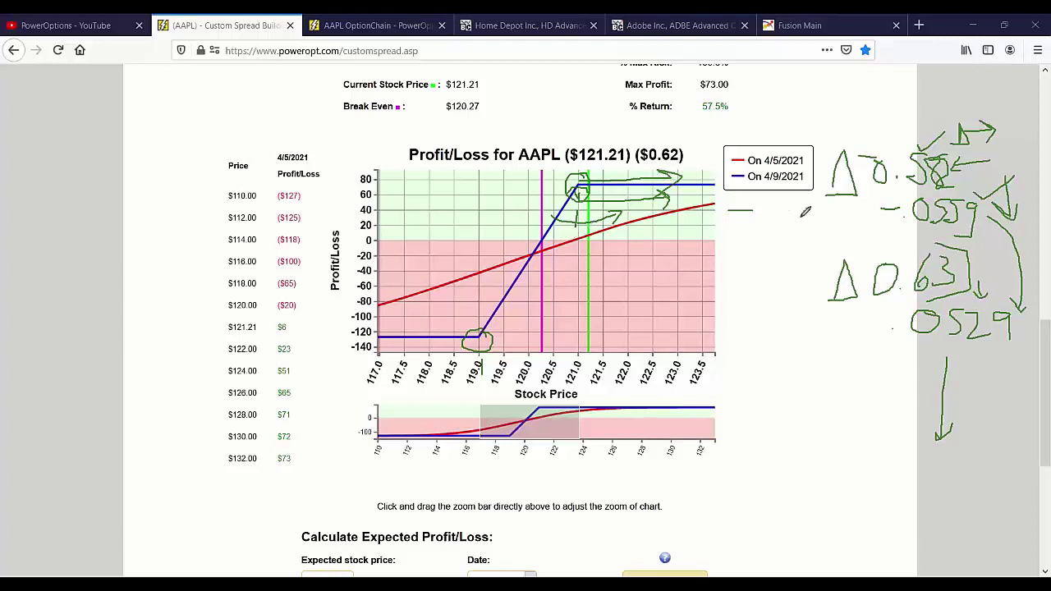
Draw a downward arrow beside the first delta and a rightward arrow along the upper blue line, and clear all annotations
{"action": "left_click_drag", "start_coordinate": [828, 193], "coordinate": [819, 232]}
{"action": "mouse_move", "coordinate": [610, 182]}
{"action": "left_mouse_down"}
{"action": "mouse_move", "coordinate": [726, 186]}
{"action": "mouse_move", "coordinate": [703, 203]}
{"action": "left_mouse_up"}
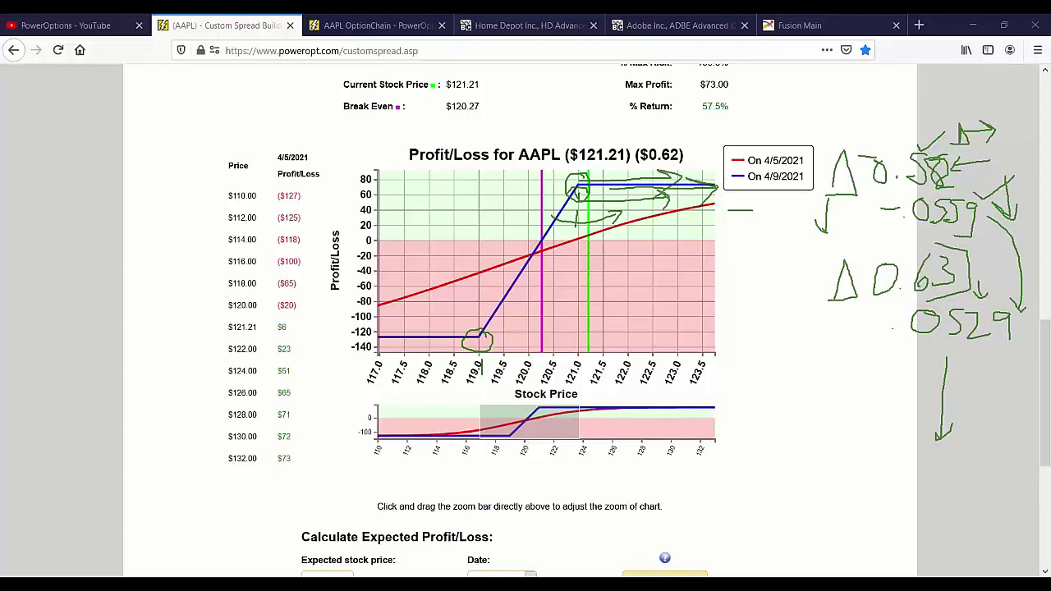
{"action": "key", "text": "Escape"}
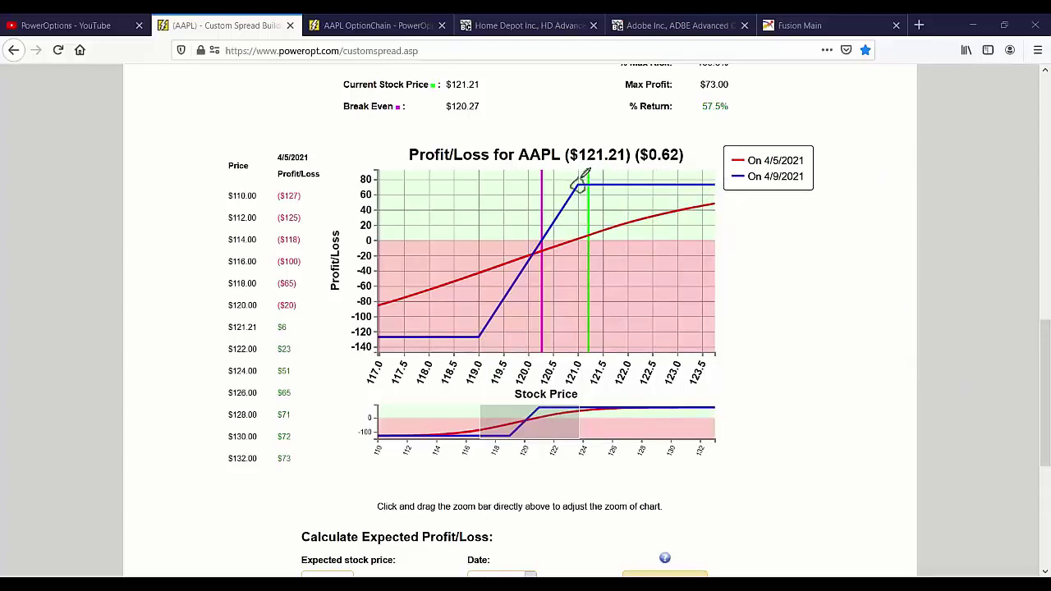
Circle the 121 bend and the break-even crossing, draw leftward arrows between them, and add two downward arrows beside the chart
{"action": "mouse_move", "coordinate": [578, 187]}
{"action": "left_mouse_down"}
{"action": "mouse_move", "coordinate": [535, 218]}
{"action": "mouse_move", "coordinate": [542, 212]}
{"action": "left_mouse_up"}
{"action": "left_click_drag", "start_coordinate": [879, 177], "coordinate": [880, 219]}
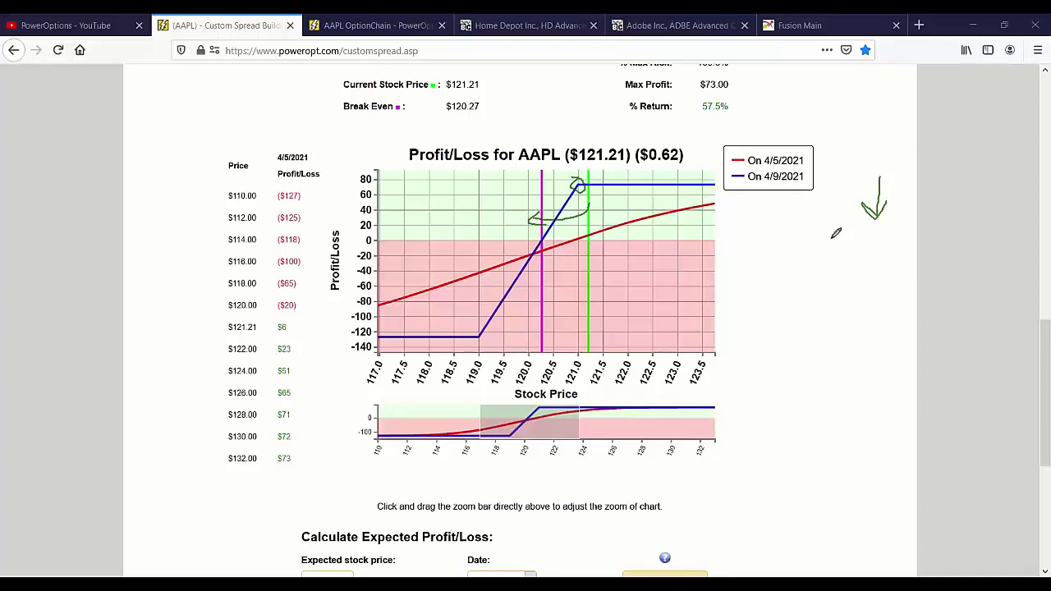
{"action": "mouse_move", "coordinate": [858, 173]}
{"action": "left_mouse_down"}
{"action": "mouse_move", "coordinate": [846, 212]}
{"action": "mouse_move", "coordinate": [803, 252]}
{"action": "mouse_move", "coordinate": [830, 252]}
{"action": "left_mouse_up"}
{"action": "mouse_move", "coordinate": [579, 188]}
{"action": "left_mouse_down"}
{"action": "mouse_move", "coordinate": [586, 200]}
{"action": "mouse_move", "coordinate": [570, 196]}
{"action": "mouse_move", "coordinate": [573, 214]}
{"action": "mouse_move", "coordinate": [498, 236]}
{"action": "mouse_move", "coordinate": [550, 209]}
{"action": "mouse_move", "coordinate": [518, 215]}
{"action": "left_mouse_up"}
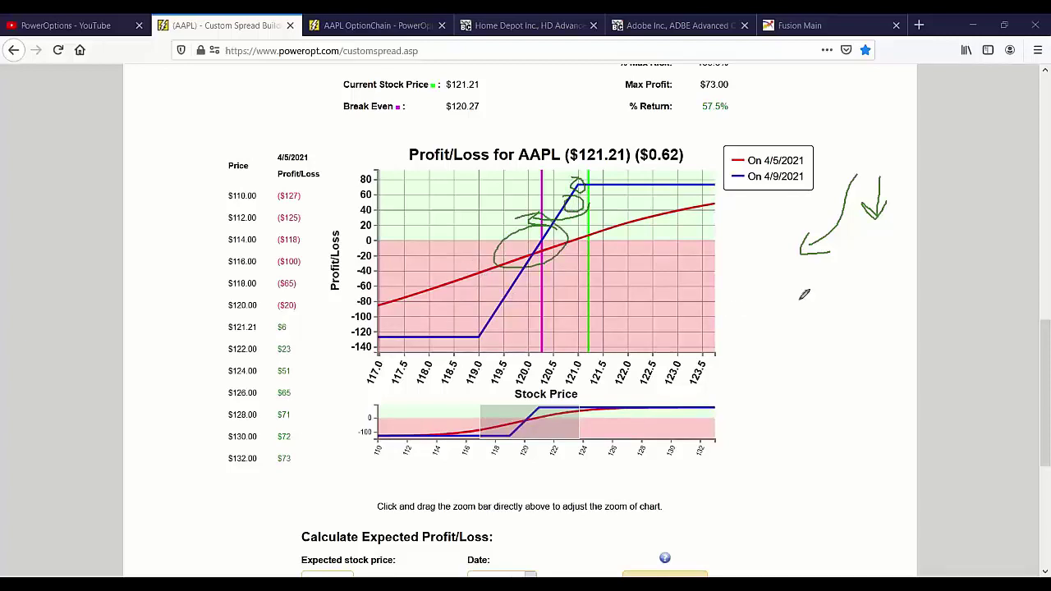
Write a plus sign and minus signs beside the chart, circle the 119 bend, and erase all annotations
{"action": "mouse_move", "coordinate": [745, 253]}
{"action": "left_mouse_down"}
{"action": "mouse_move", "coordinate": [745, 287]}
{"action": "mouse_move", "coordinate": [759, 268]}
{"action": "left_mouse_up"}
{"action": "left_click_drag", "start_coordinate": [742, 305], "coordinate": [767, 305]}
{"action": "left_click_drag", "start_coordinate": [762, 215], "coordinate": [793, 208]}
{"action": "mouse_move", "coordinate": [493, 338]}
{"action": "left_mouse_down"}
{"action": "mouse_move", "coordinate": [465, 322]}
{"action": "mouse_move", "coordinate": [490, 328]}
{"action": "left_mouse_up"}
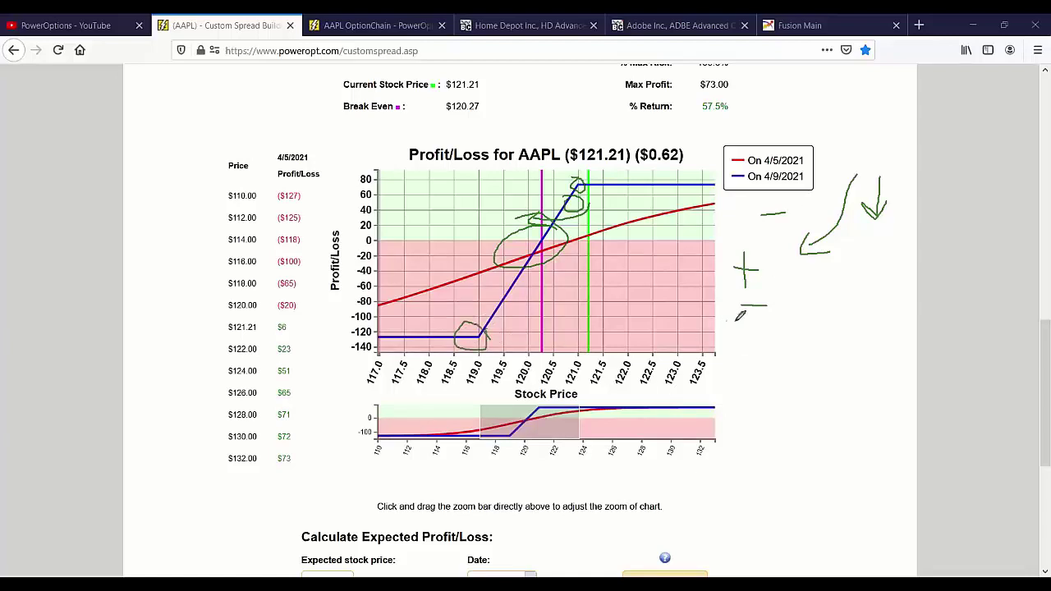
{"action": "mouse_move", "coordinate": [738, 326]}
{"action": "left_mouse_down"}
{"action": "mouse_move", "coordinate": [737, 355]}
{"action": "mouse_move", "coordinate": [753, 334]}
{"action": "left_mouse_up"}
{"action": "key", "text": "e"}
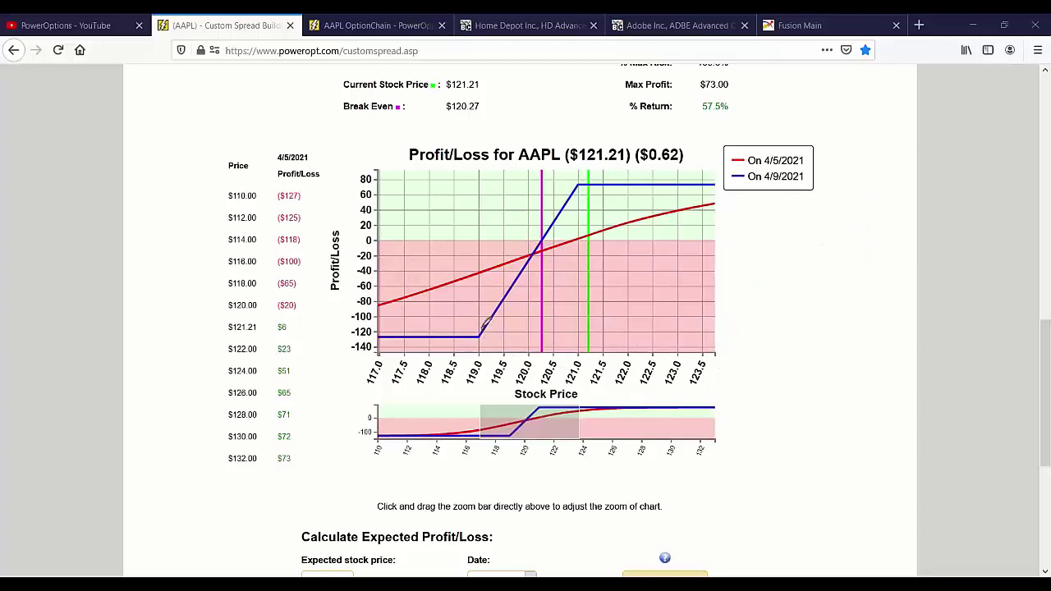
Circle the 119 and 121 bends, draw upward and rightward arrows from them, and clear the drawings from the chart
{"action": "mouse_move", "coordinate": [487, 323]}
{"action": "left_mouse_down"}
{"action": "mouse_move", "coordinate": [472, 348]}
{"action": "mouse_move", "coordinate": [489, 331]}
{"action": "left_mouse_up"}
{"action": "mouse_move", "coordinate": [480, 327]}
{"action": "left_mouse_down"}
{"action": "mouse_move", "coordinate": [475, 268]}
{"action": "mouse_move", "coordinate": [460, 276]}
{"action": "mouse_move", "coordinate": [466, 260]}
{"action": "mouse_move", "coordinate": [479, 270]}
{"action": "left_mouse_up"}
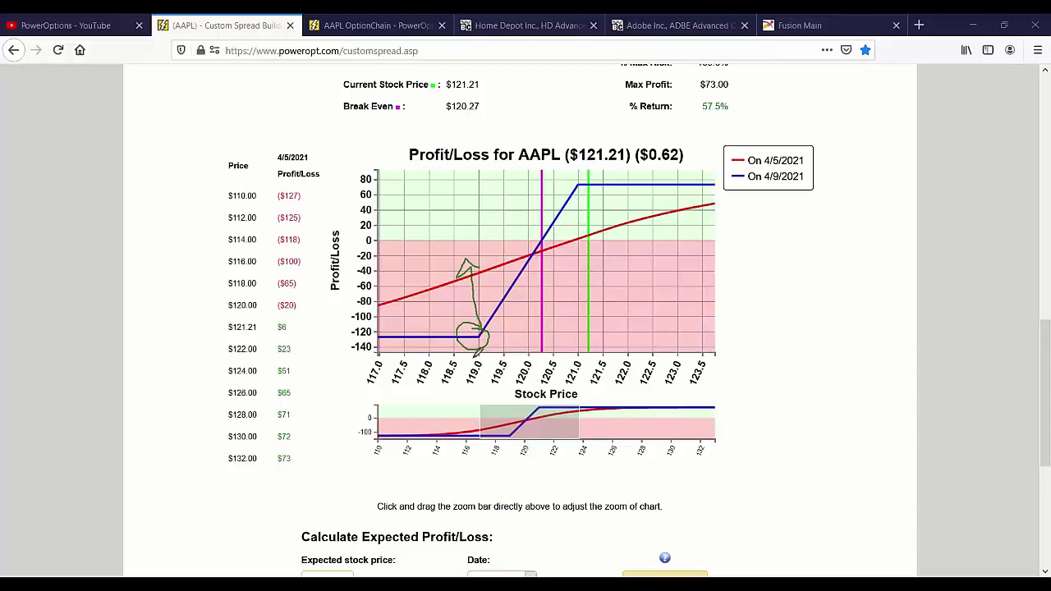
{"action": "mouse_move", "coordinate": [484, 335]}
{"action": "left_mouse_down"}
{"action": "mouse_move", "coordinate": [644, 283]}
{"action": "mouse_move", "coordinate": [637, 306]}
{"action": "left_mouse_up"}
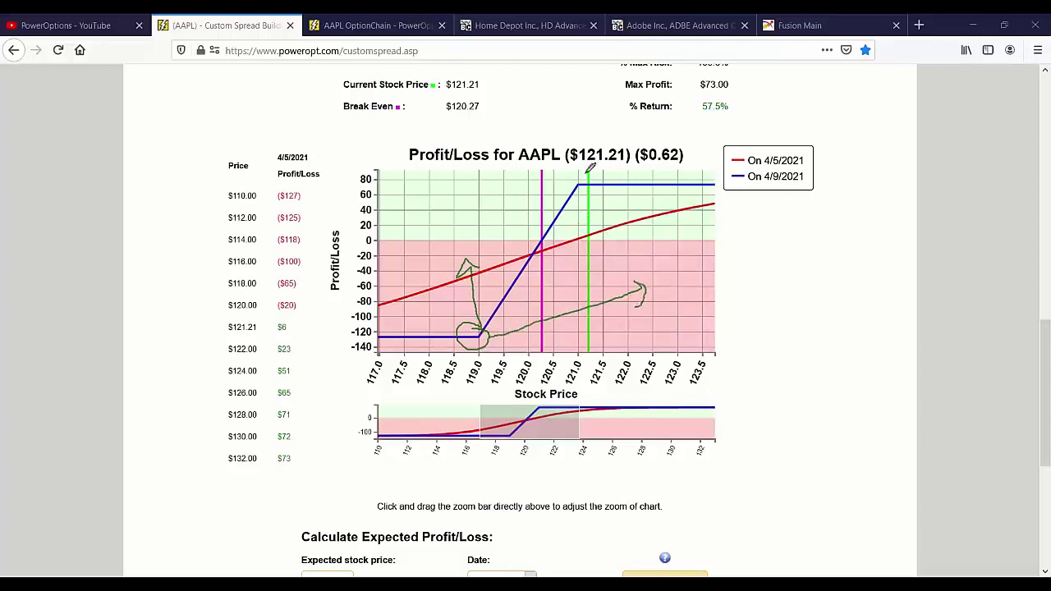
{"action": "mouse_move", "coordinate": [585, 175]}
{"action": "left_mouse_down"}
{"action": "mouse_move", "coordinate": [564, 194]}
{"action": "mouse_move", "coordinate": [672, 139]}
{"action": "mouse_move", "coordinate": [653, 177]}
{"action": "left_mouse_up"}
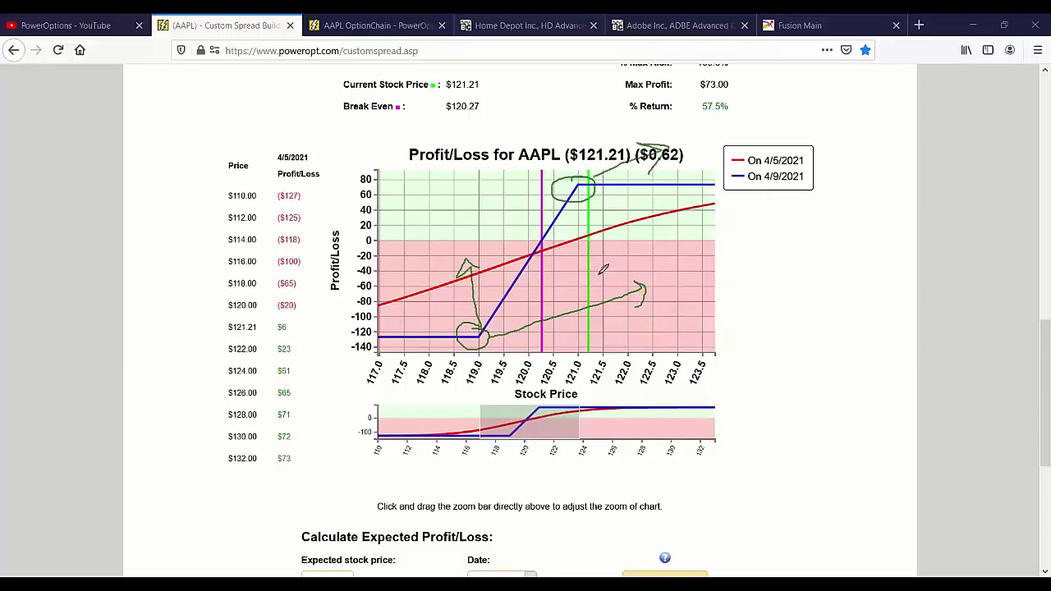
{"action": "mouse_move", "coordinate": [575, 211]}
{"action": "left_mouse_down"}
{"action": "mouse_move", "coordinate": [673, 210]}
{"action": "mouse_move", "coordinate": [672, 200]}
{"action": "mouse_move", "coordinate": [668, 234]}
{"action": "left_mouse_up"}
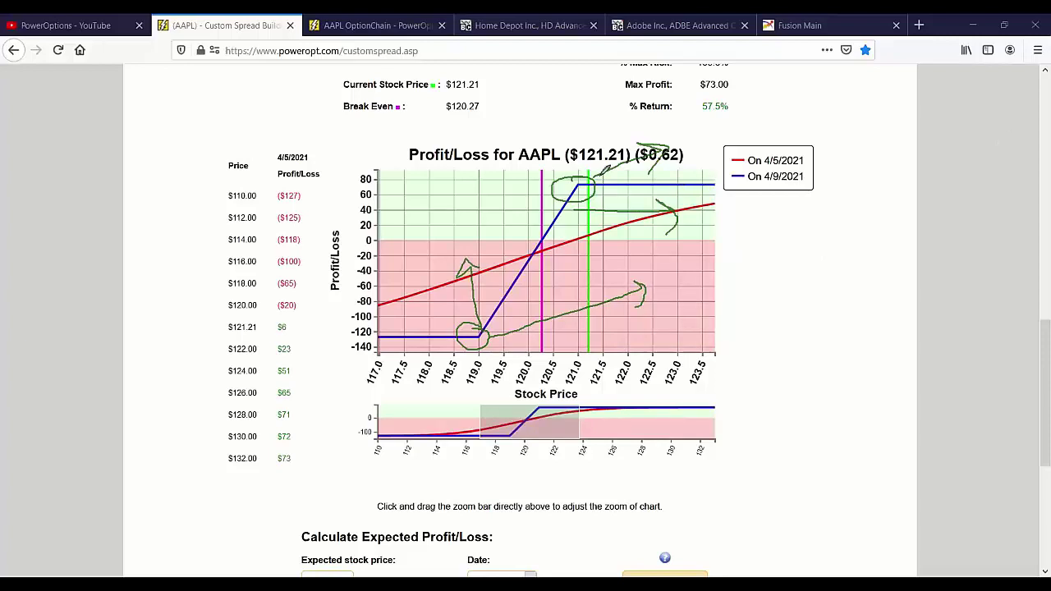
{"action": "left_click_drag", "start_coordinate": [633, 163], "coordinate": [626, 131]}
{"action": "key", "text": "Escape"}
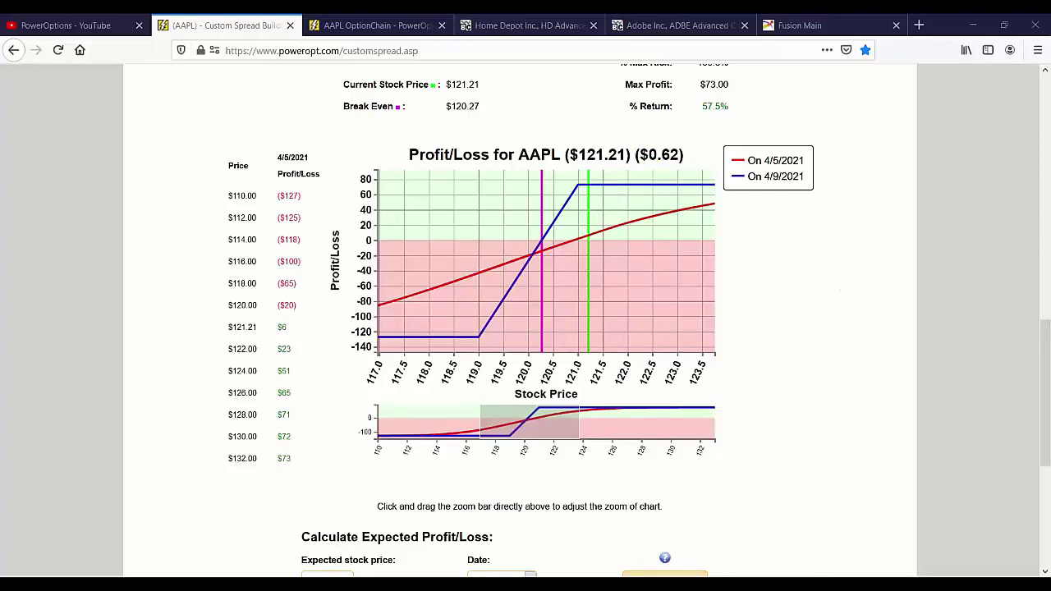
Examine the sold 121.00 call in the trade details, the stock price in the chart title, and the profit/loss values near 121
{"action": "scroll", "coordinate": [802, 326], "scroll_direction": "up", "scroll_amount": 5}
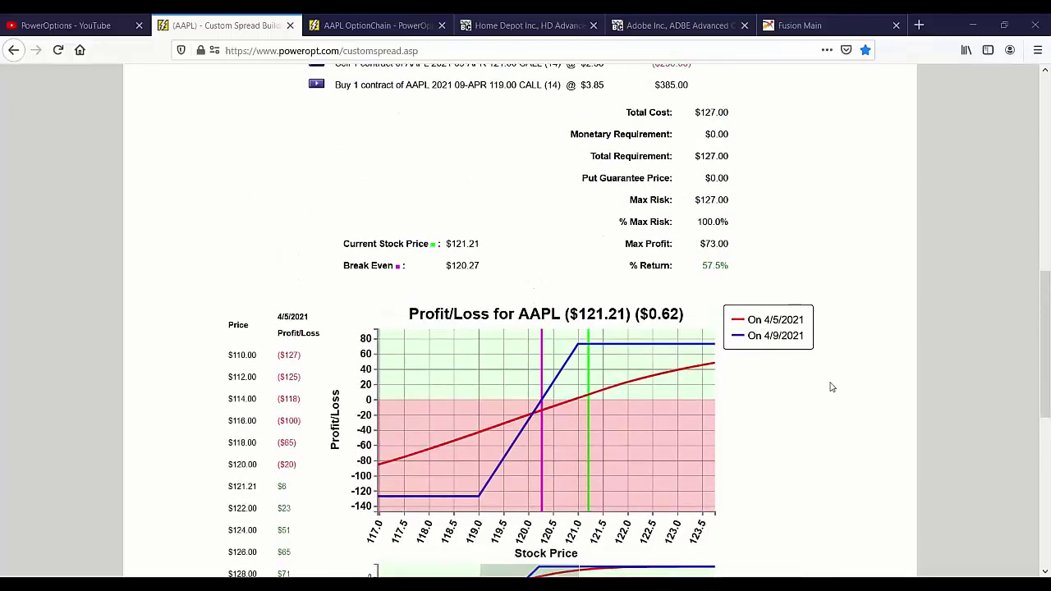
{"action": "left_click_drag", "start_coordinate": [487, 193], "coordinate": [561, 193]}
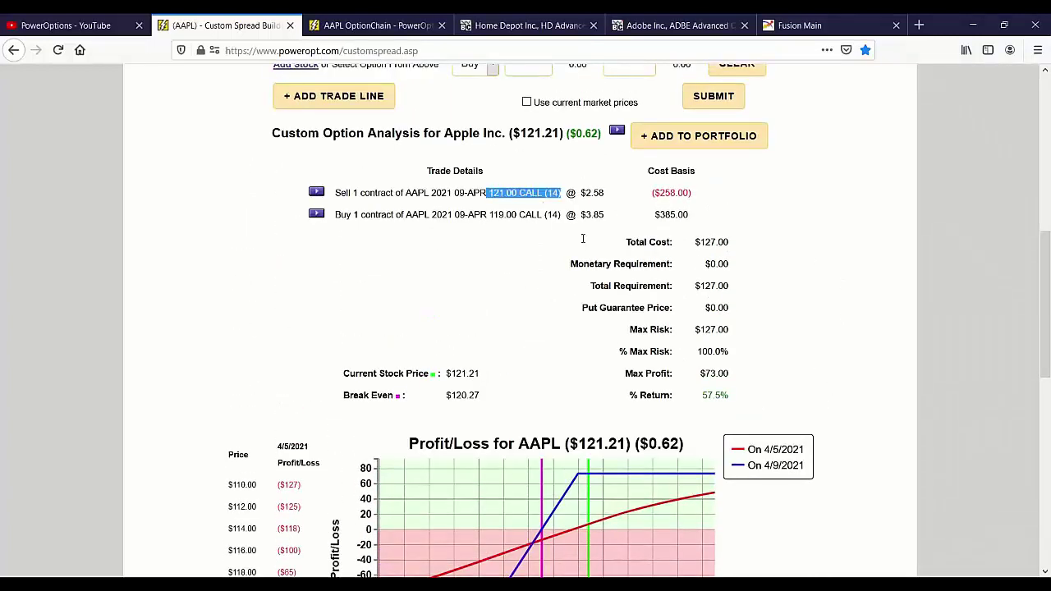
{"action": "scroll", "coordinate": [555, 303], "scroll_direction": "down", "scroll_amount": 1}
{"action": "scroll", "coordinate": [556, 303], "scroll_direction": "down", "scroll_amount": 3}
{"action": "scroll", "coordinate": [556, 303], "scroll_direction": "up", "scroll_amount": 2}
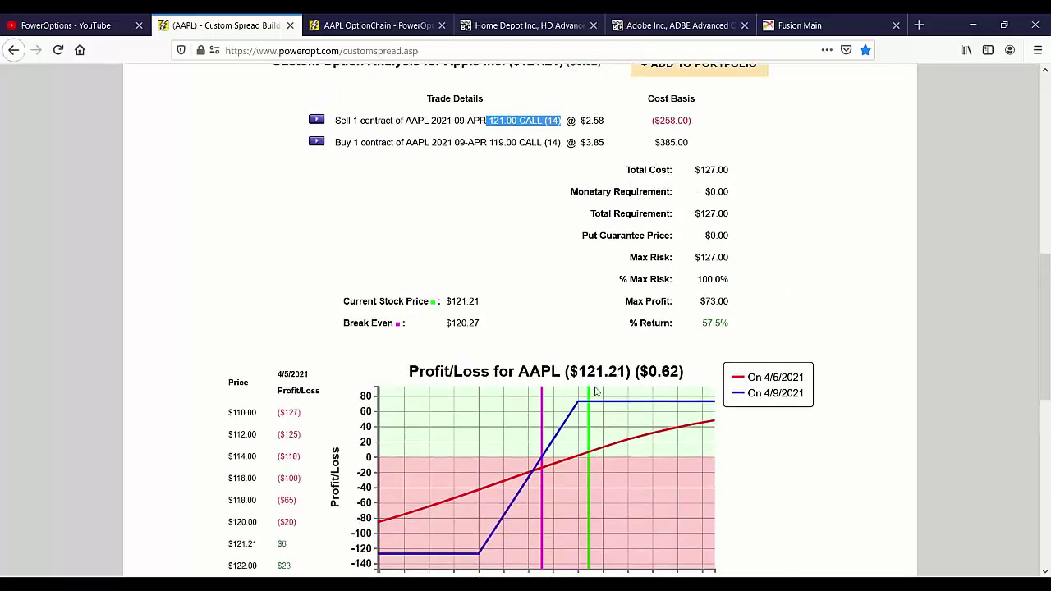
{"action": "mouse_move", "coordinate": [590, 419]}
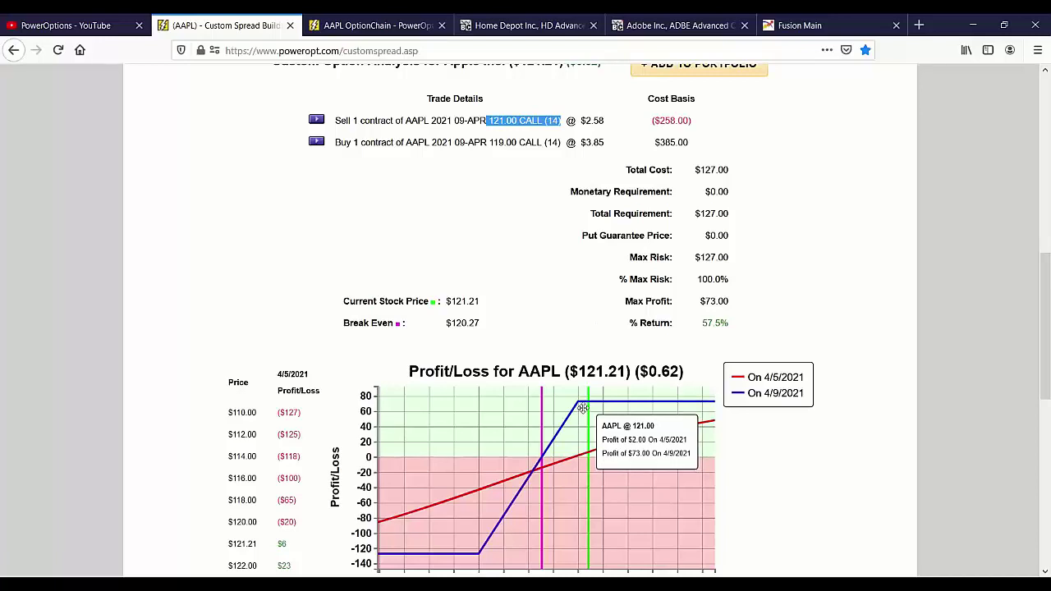
{"action": "left_click_drag", "start_coordinate": [580, 372], "coordinate": [628, 372]}
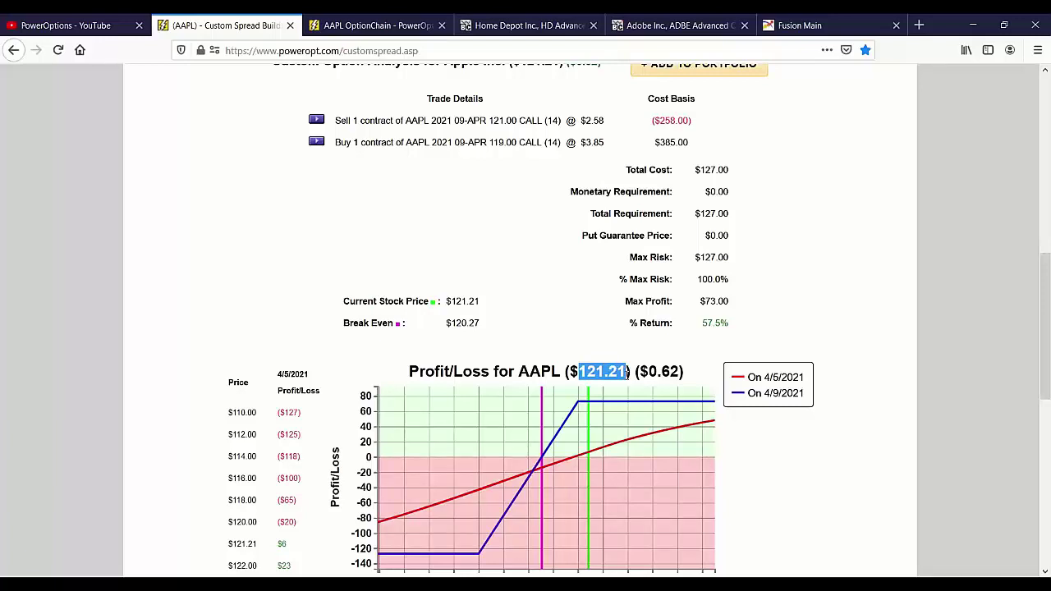
{"action": "mouse_move", "coordinate": [656, 413]}
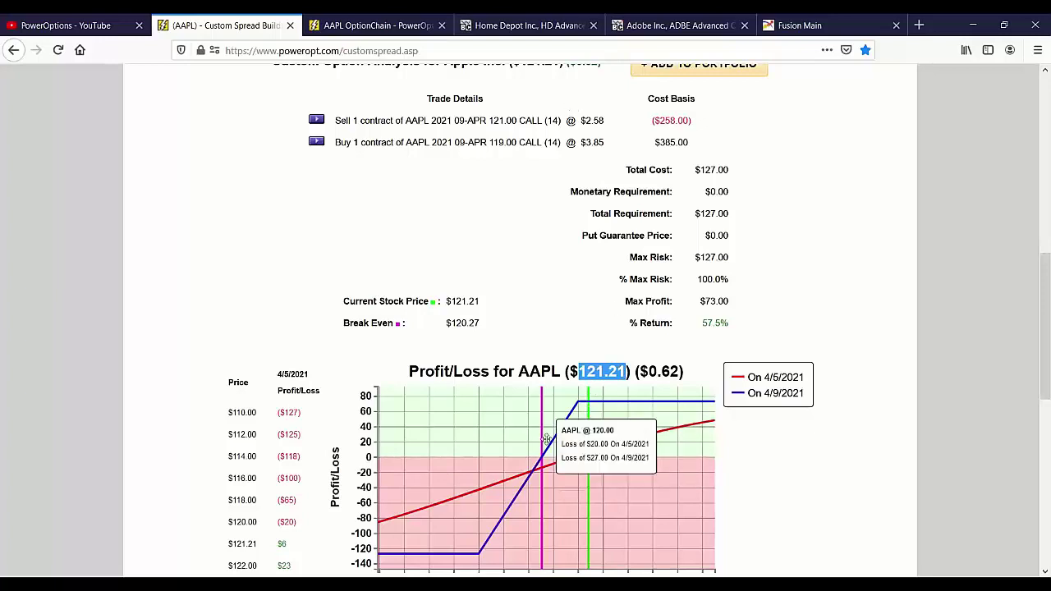
{"action": "scroll", "coordinate": [611, 400], "scroll_direction": "down", "scroll_amount": 1}
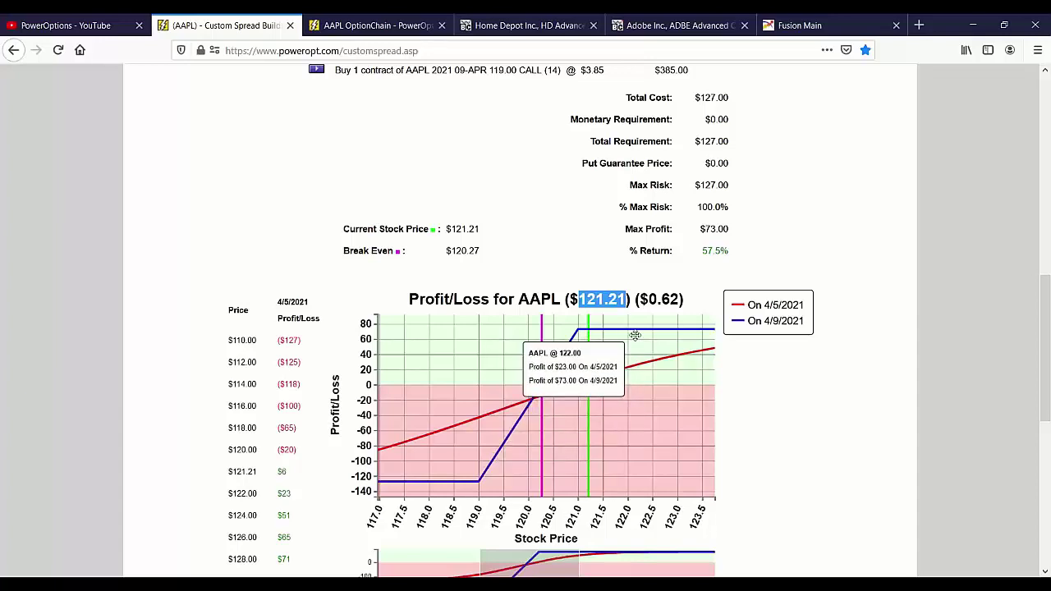
{"action": "left_click", "coordinate": [790, 402]}
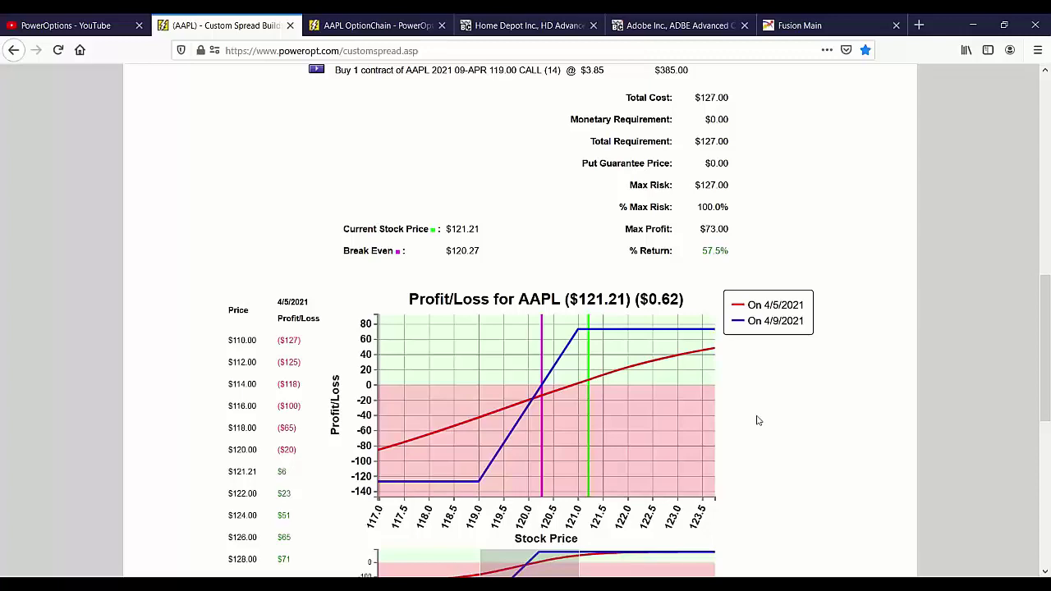
Return to the AAPL option chain and show the calls for the March 26 Weekly expiration
{"action": "left_click", "coordinate": [374, 25]}
{"action": "scroll", "coordinate": [482, 145], "scroll_direction": "up", "scroll_amount": 2}
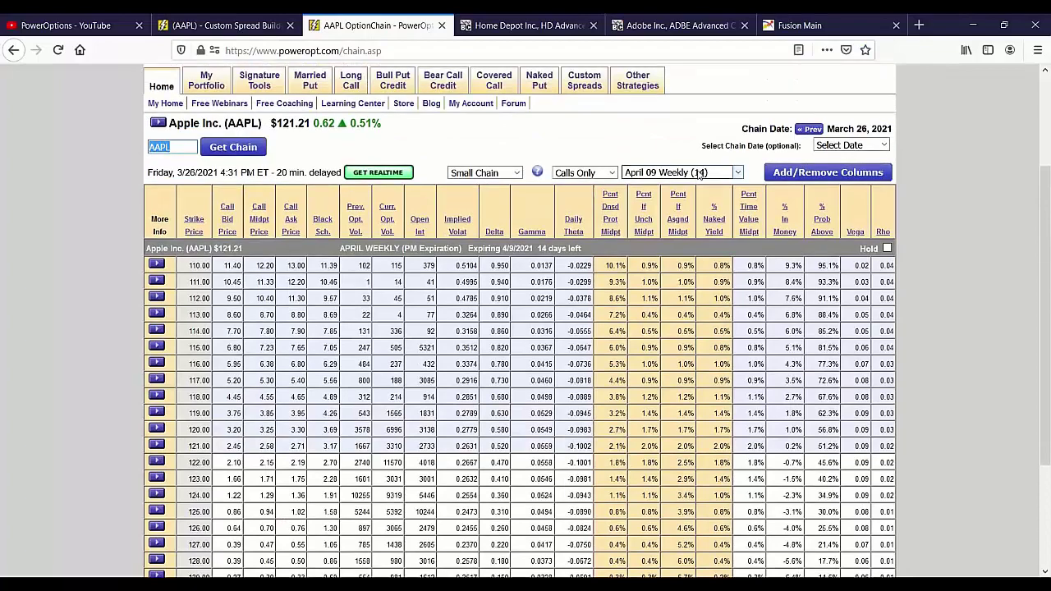
{"action": "left_click", "coordinate": [700, 174]}
{"action": "left_click", "coordinate": [684, 196]}
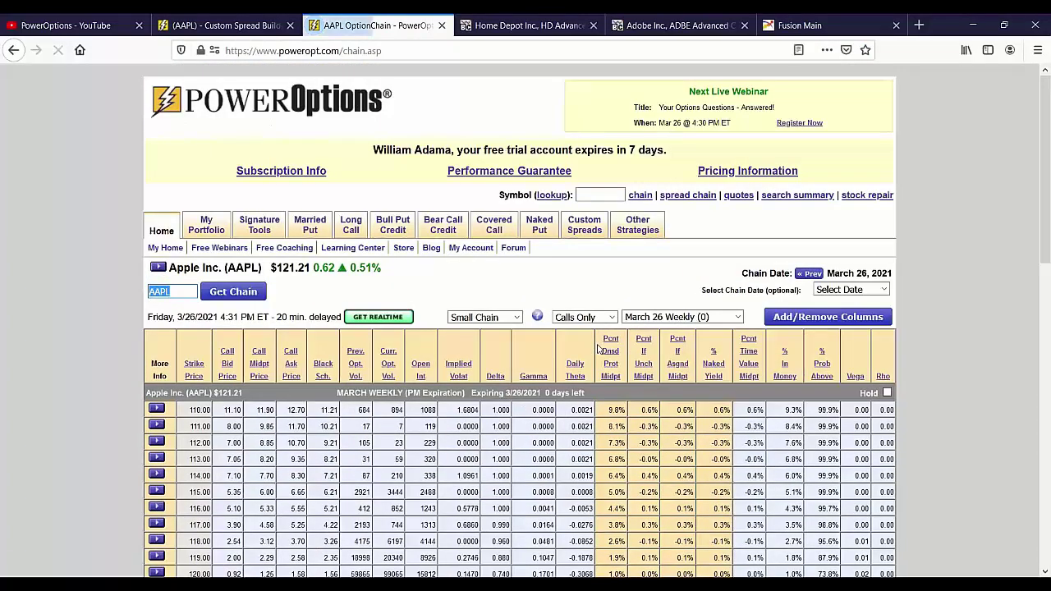
{"action": "scroll", "coordinate": [595, 358], "scroll_direction": "down", "scroll_amount": 1}
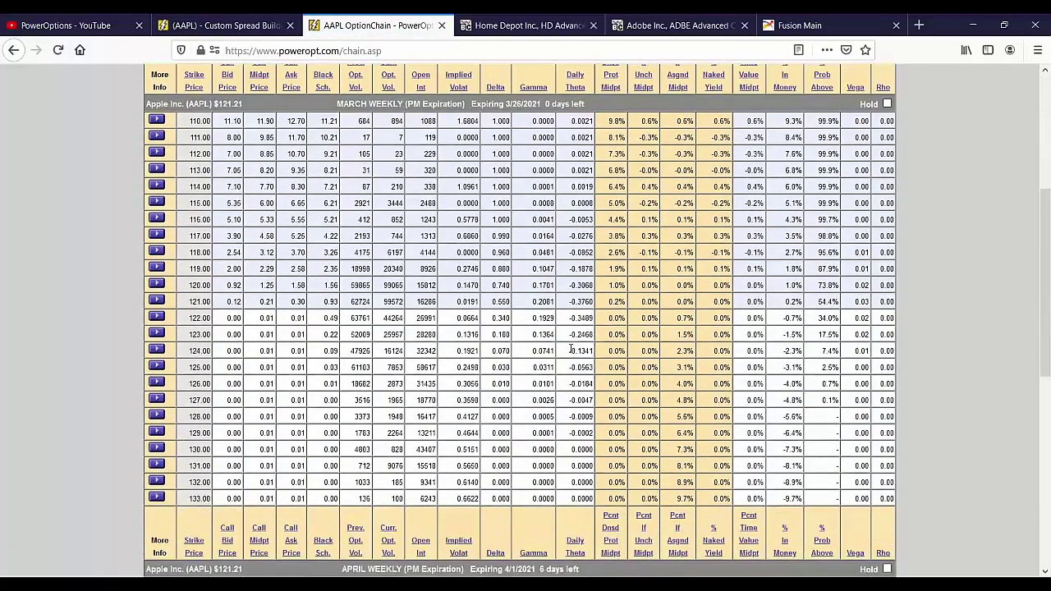
Compare the 121 call's gamma with the gammas of the lower strikes, and highlight the 119 call's delta
{"action": "left_click_drag", "start_coordinate": [532, 301], "coordinate": [555, 302]}
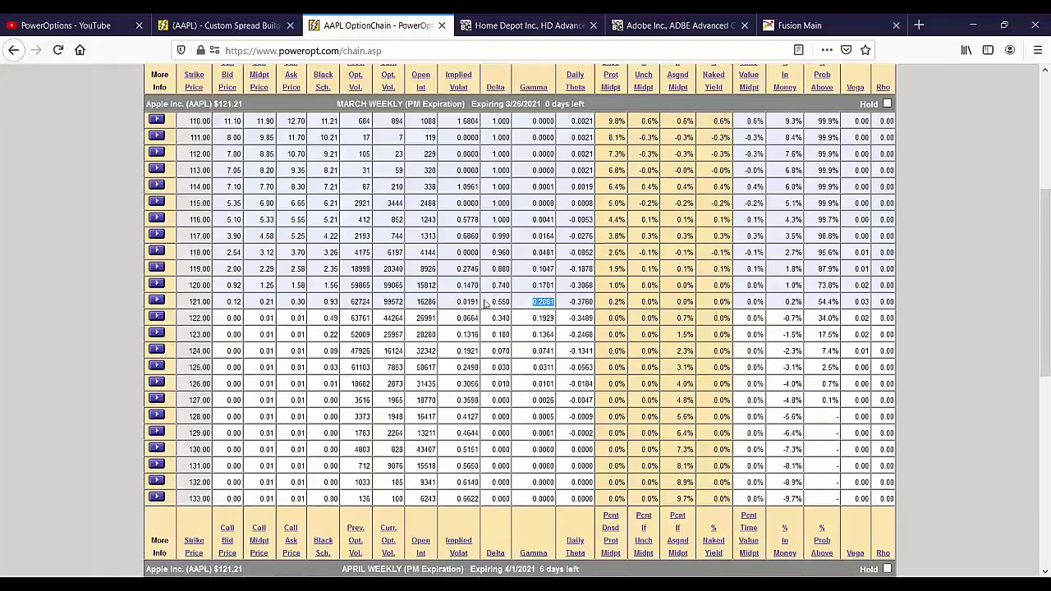
{"action": "left_click", "coordinate": [597, 312]}
{"action": "double_click", "coordinate": [550, 304]}
{"action": "left_click_drag", "start_coordinate": [535, 186], "coordinate": [540, 210]}
{"action": "double_click", "coordinate": [544, 220]}
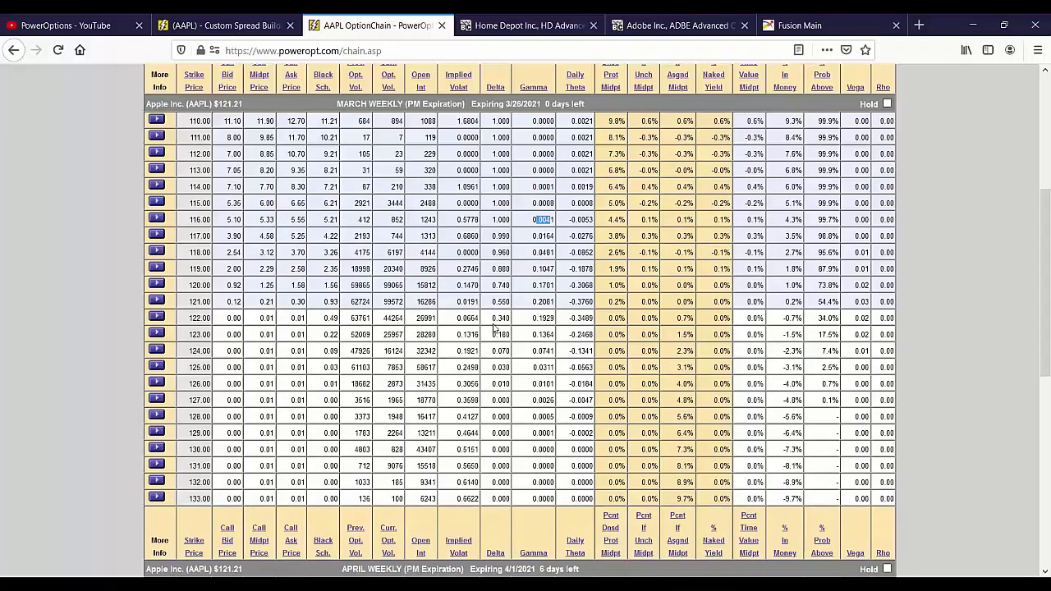
{"action": "triple_click", "coordinate": [519, 273]}
{"action": "left_click", "coordinate": [489, 270]}
{"action": "double_click", "coordinate": [491, 270]}
{"action": "scroll", "coordinate": [521, 272], "scroll_direction": "up", "scroll_amount": 4}
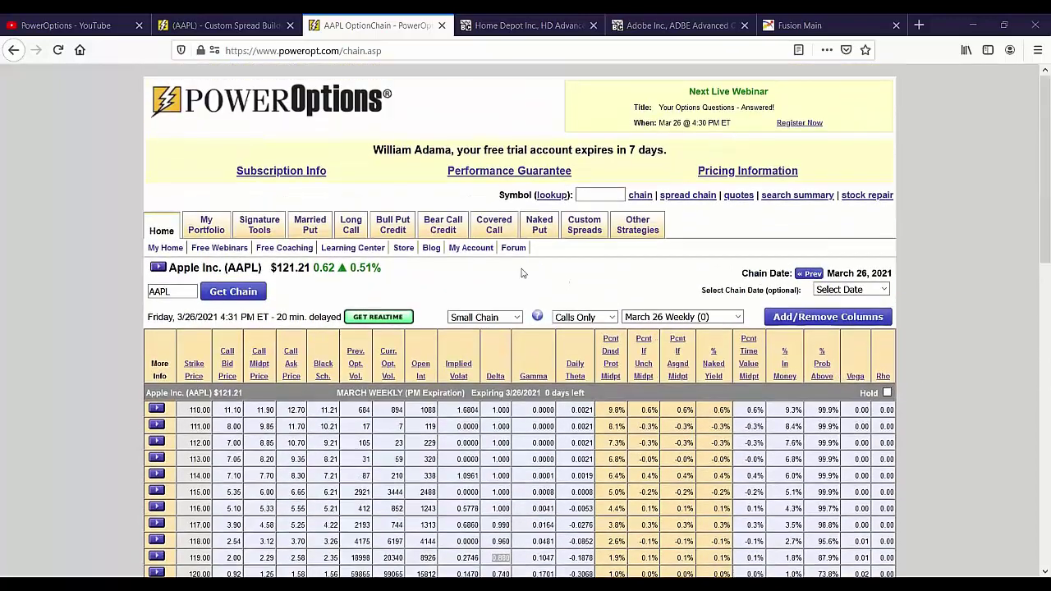
Open the New Positions for Mar 12th portfolio and highlight the Masco covered call's gain/loss and value figures
{"action": "mouse_move", "coordinate": [206, 227]}
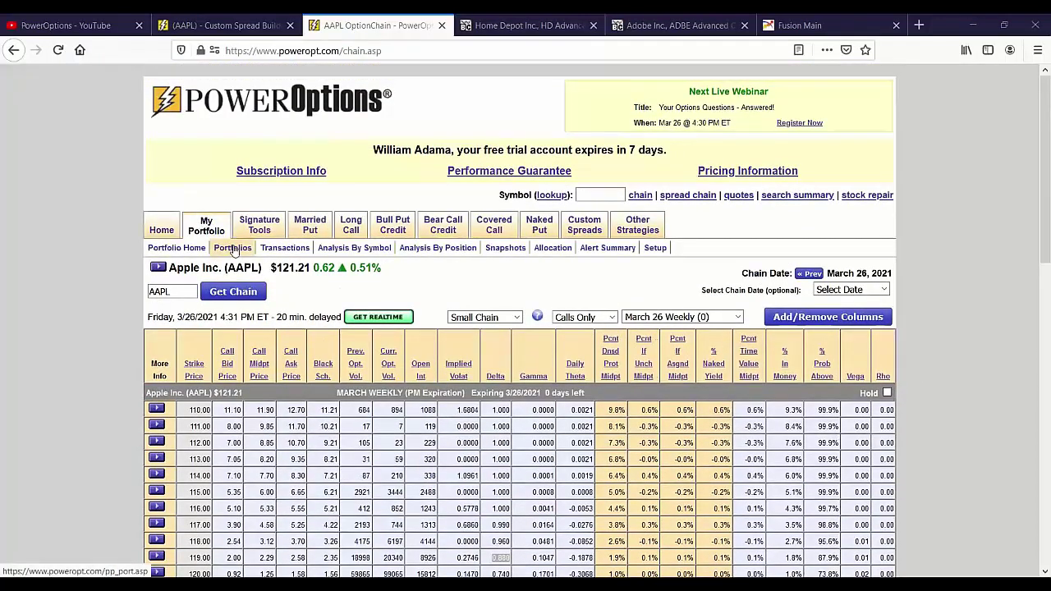
{"action": "left_click", "coordinate": [232, 248]}
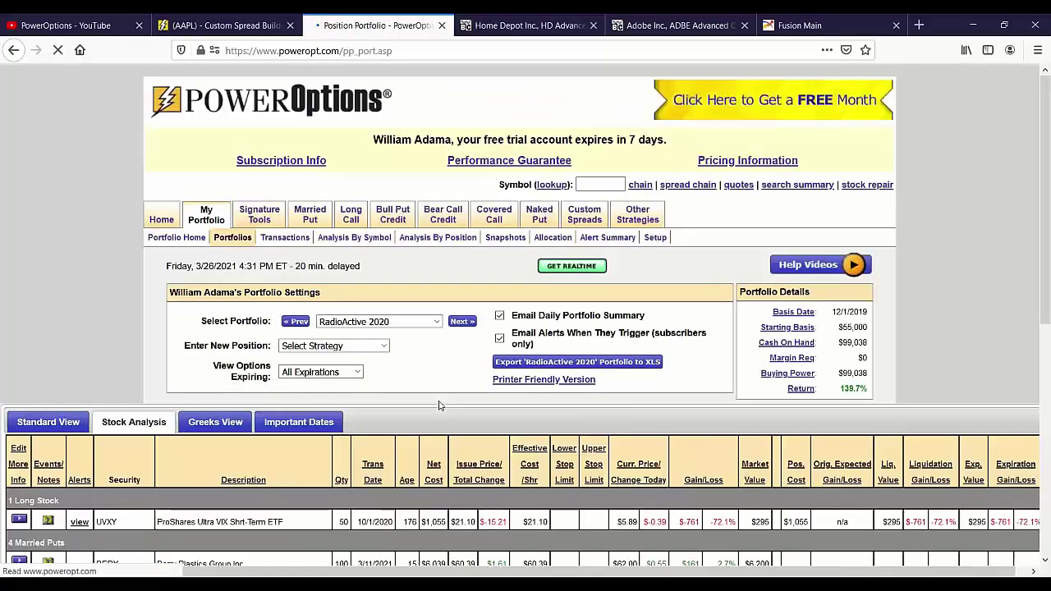
{"action": "scroll", "coordinate": [439, 405], "scroll_direction": "down", "scroll_amount": 3}
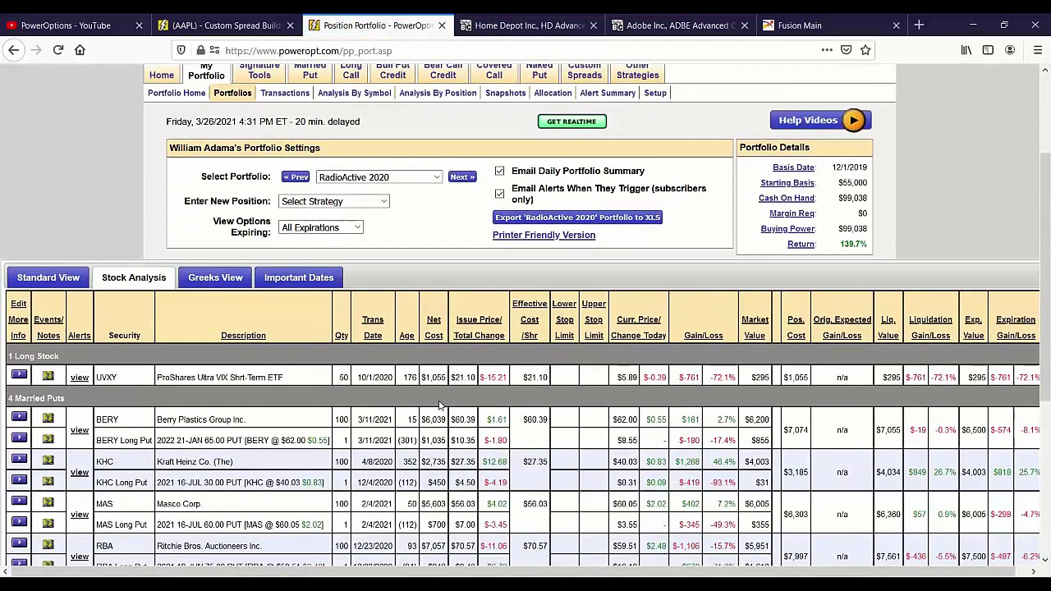
{"action": "left_click", "coordinate": [404, 177]}
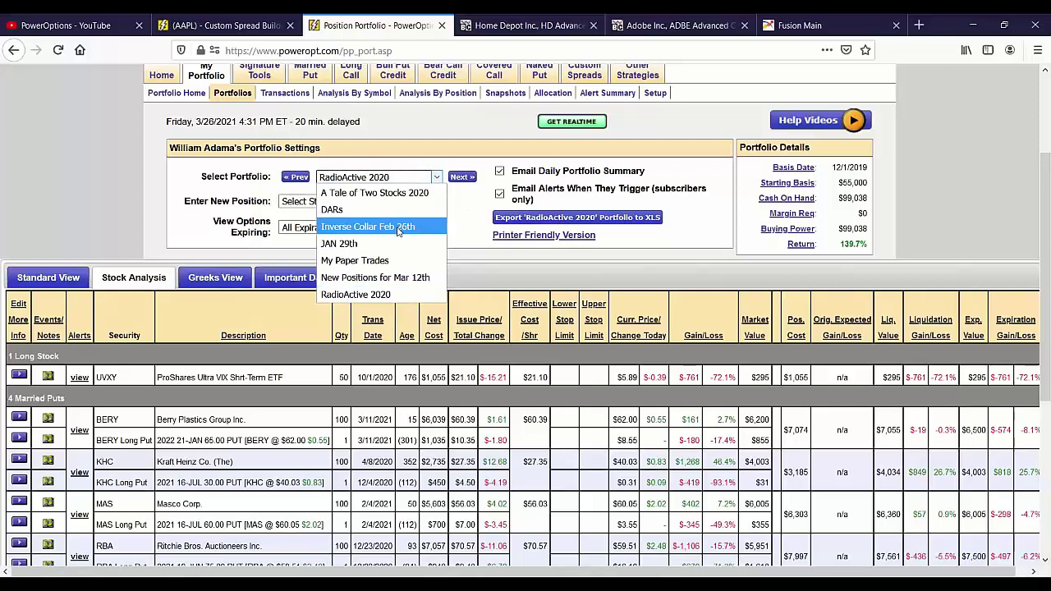
{"action": "left_click", "coordinate": [399, 278]}
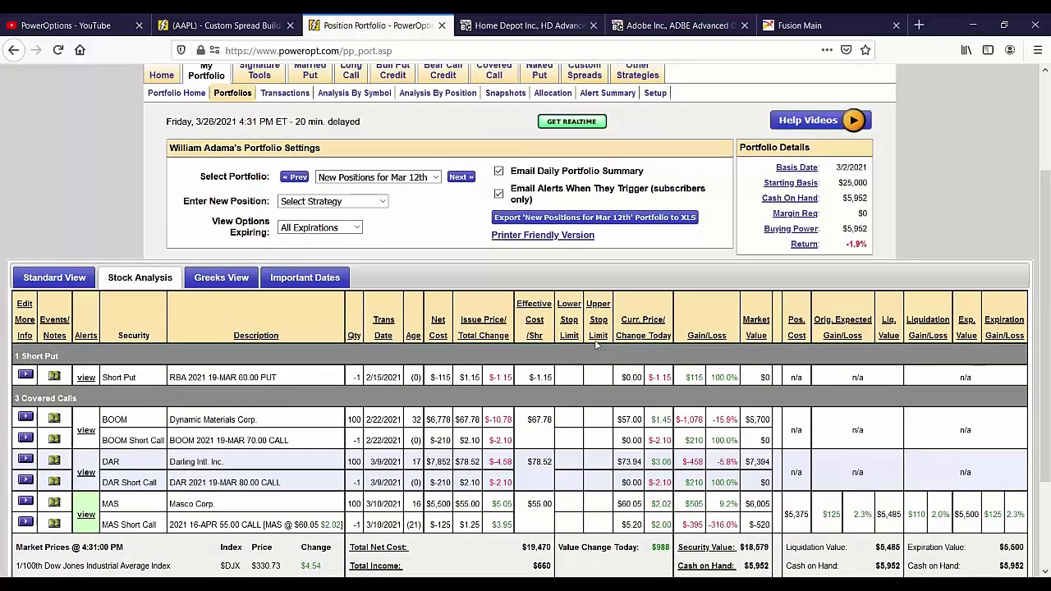
{"action": "scroll", "coordinate": [597, 345], "scroll_direction": "down", "scroll_amount": 2}
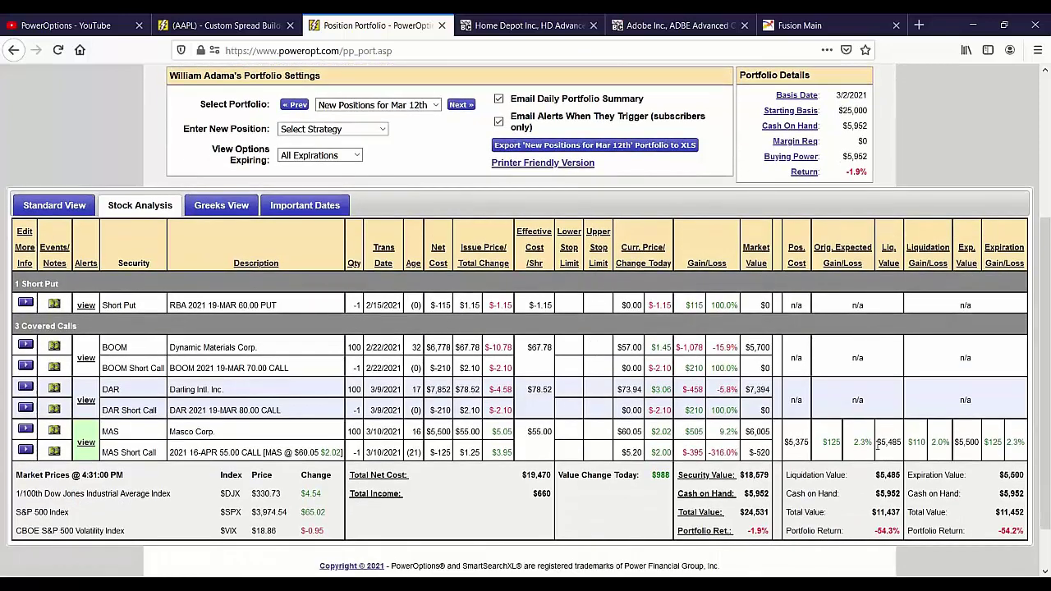
{"action": "left_click_drag", "start_coordinate": [825, 444], "coordinate": [983, 443]}
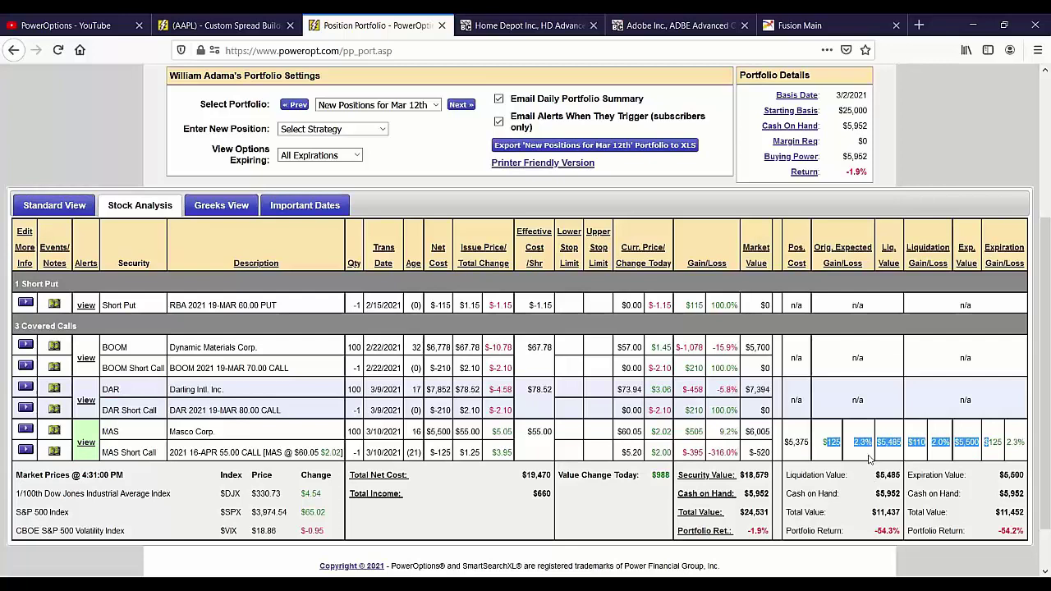
Show the portfolio's Greeks View and highlight the MAS short call's description and gamma and the Greeks Sum gamma
{"action": "left_click", "coordinate": [241, 211]}
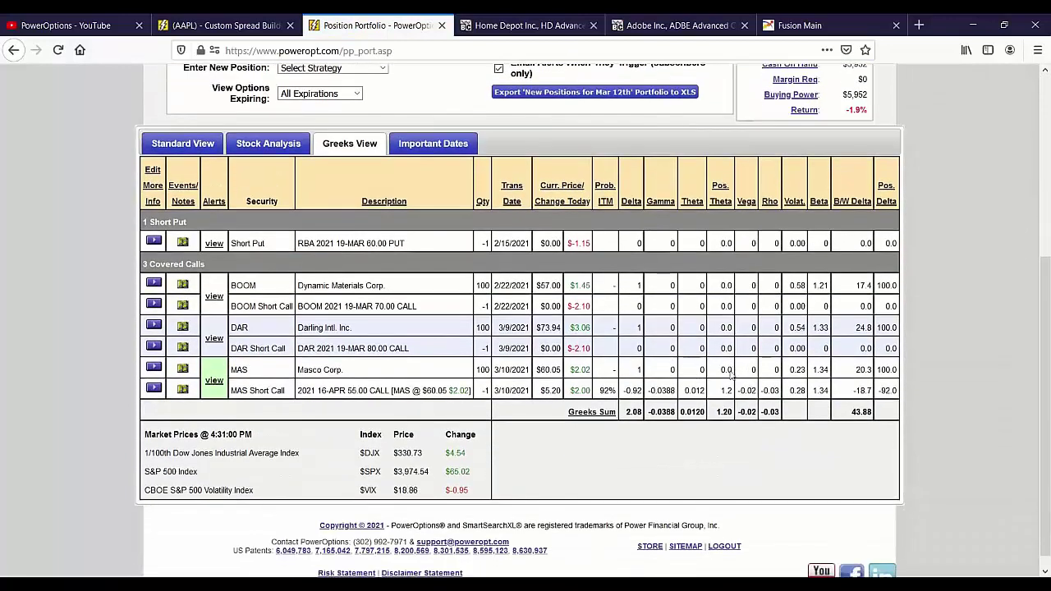
{"action": "left_click_drag", "start_coordinate": [649, 392], "coordinate": [682, 398]}
{"action": "left_click", "coordinate": [668, 400]}
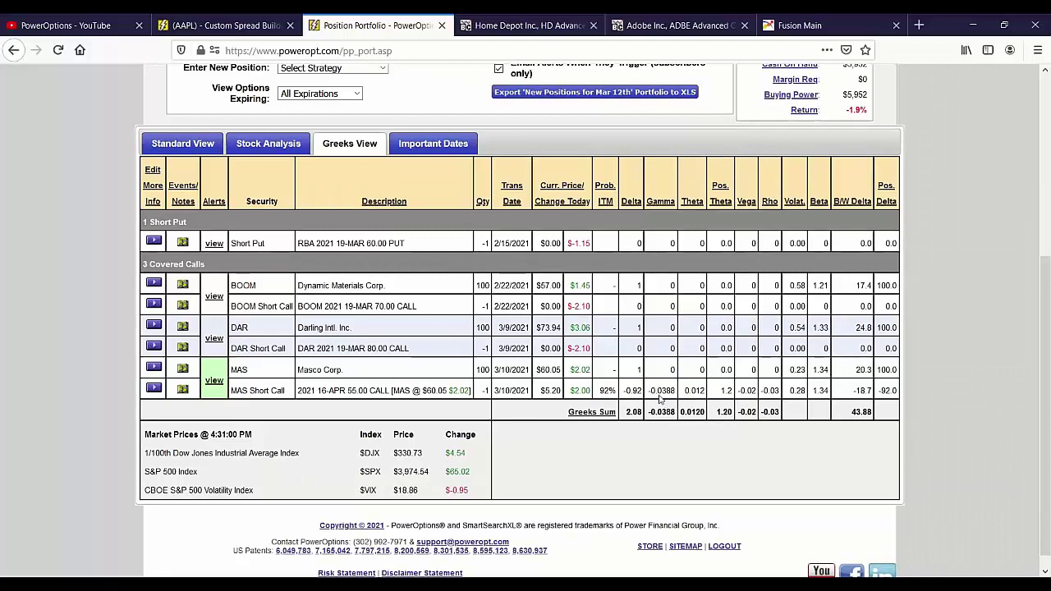
{"action": "left_click_drag", "start_coordinate": [340, 391], "coordinate": [453, 393]}
{"action": "left_click", "coordinate": [654, 392]}
{"action": "left_click_drag", "start_coordinate": [652, 413], "coordinate": [679, 419]}
{"action": "left_click", "coordinate": [679, 431]}
Leave the portfolio's Greeks table and go to the site's My Home page
{"action": "scroll", "coordinate": [754, 443], "scroll_direction": "up", "scroll_amount": 2}
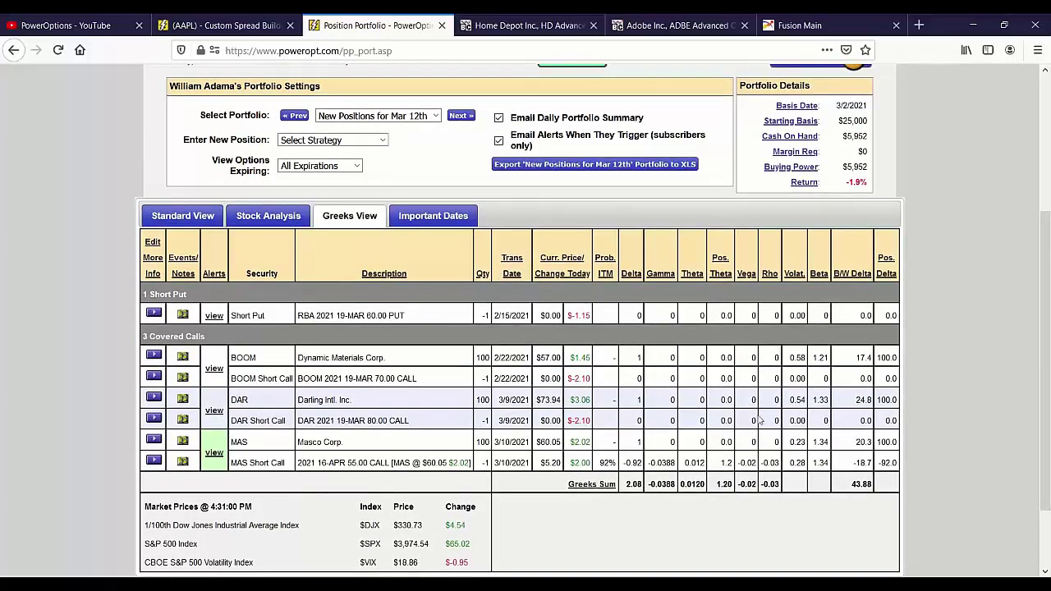
{"action": "scroll", "coordinate": [737, 420], "scroll_direction": "up", "scroll_amount": 2}
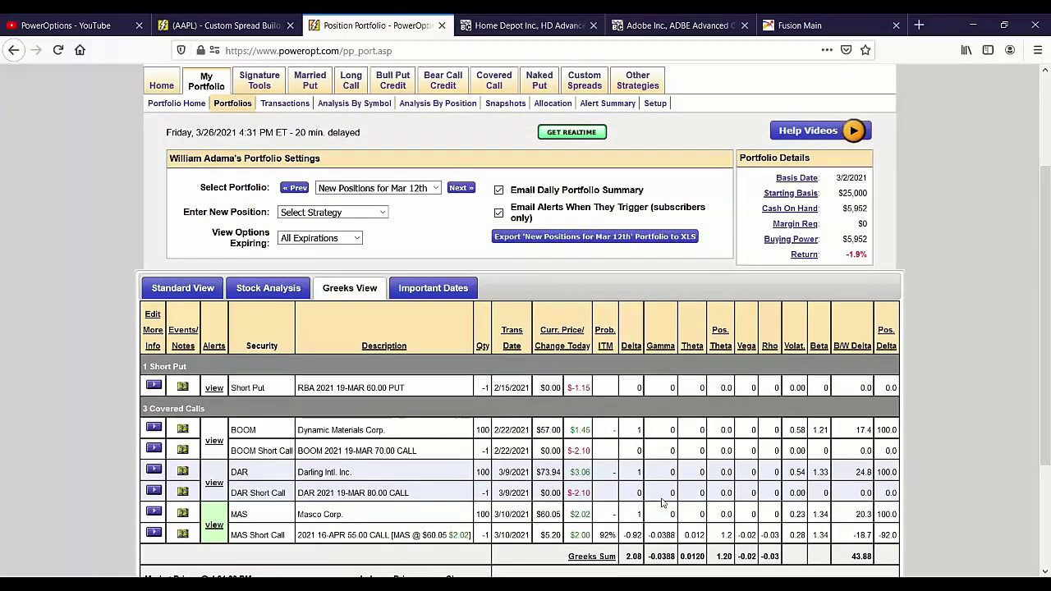
{"action": "scroll", "coordinate": [657, 498], "scroll_direction": "up", "scroll_amount": 1}
{"action": "scroll", "coordinate": [657, 498], "scroll_direction": "up", "scroll_amount": 4}
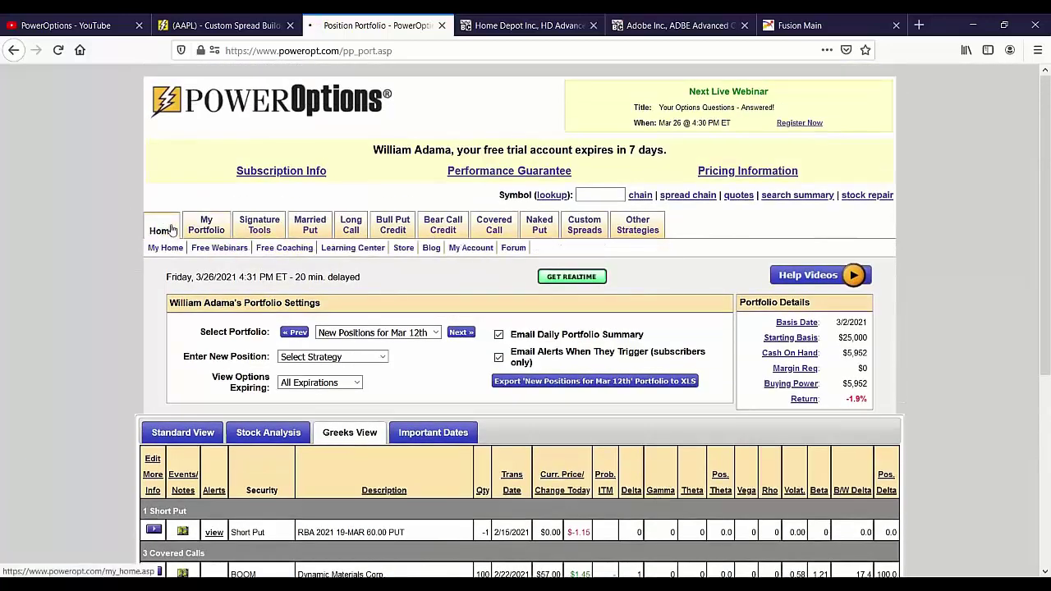
{"action": "left_click", "coordinate": [172, 230]}
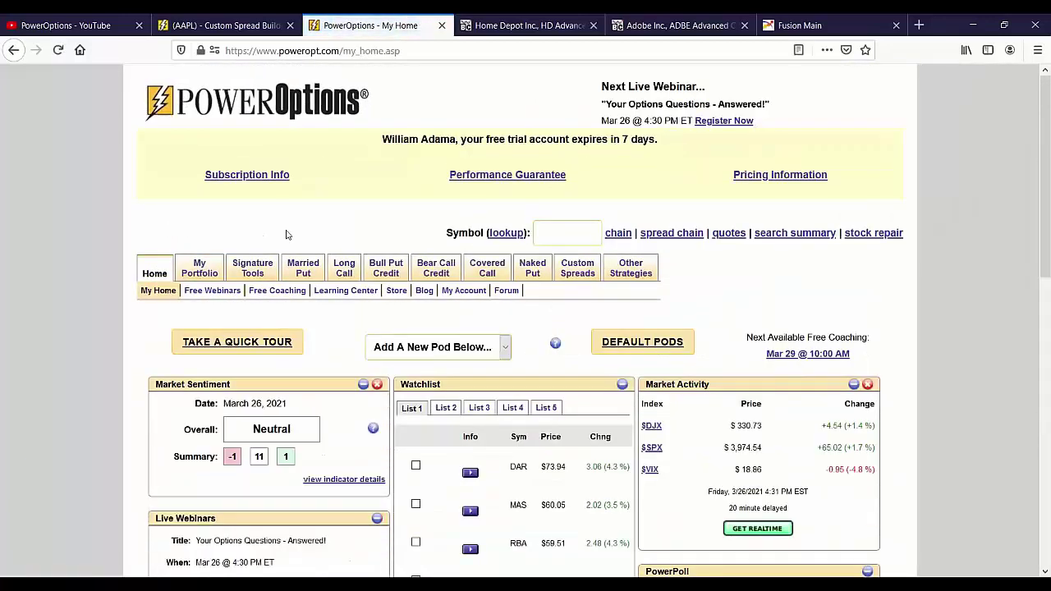